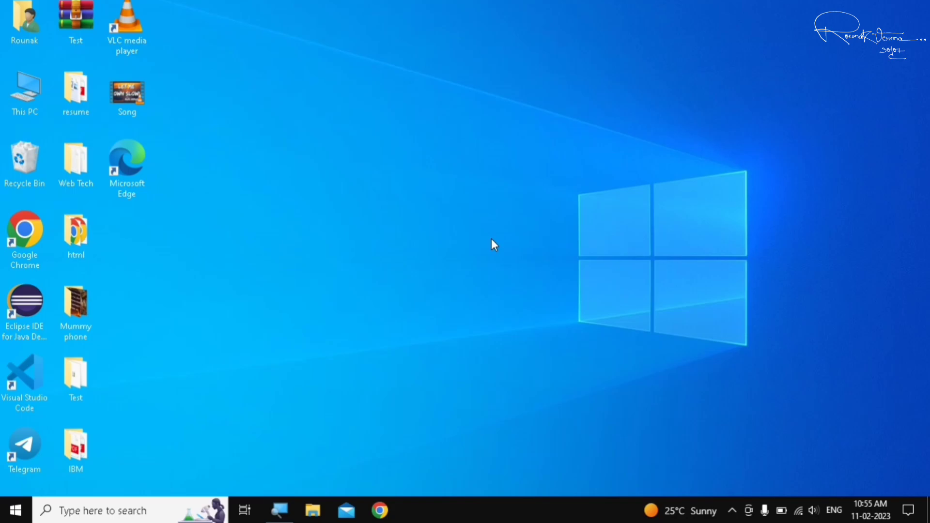
Step: Look at the Restart option among the computer's power options without choosing it
{"action": "left_click", "coordinate": [15, 509]}
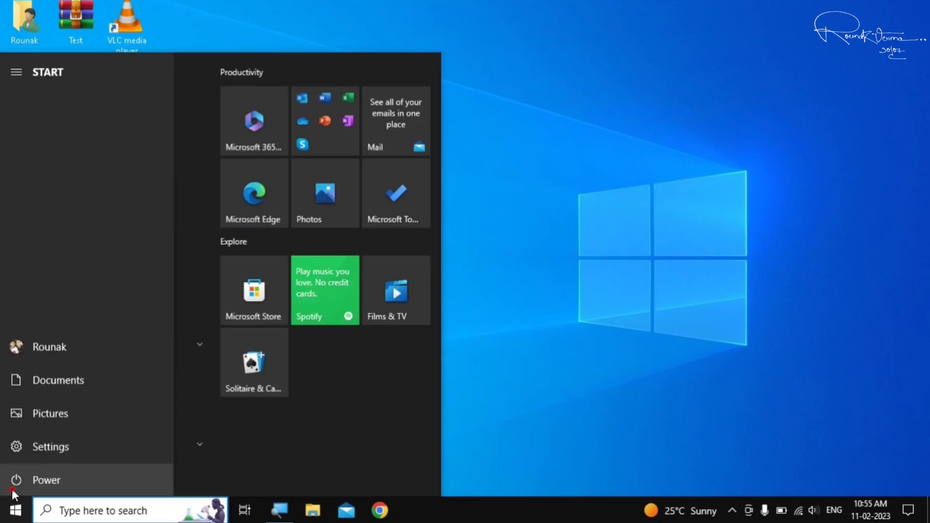
{"action": "left_click", "coordinate": [12, 488]}
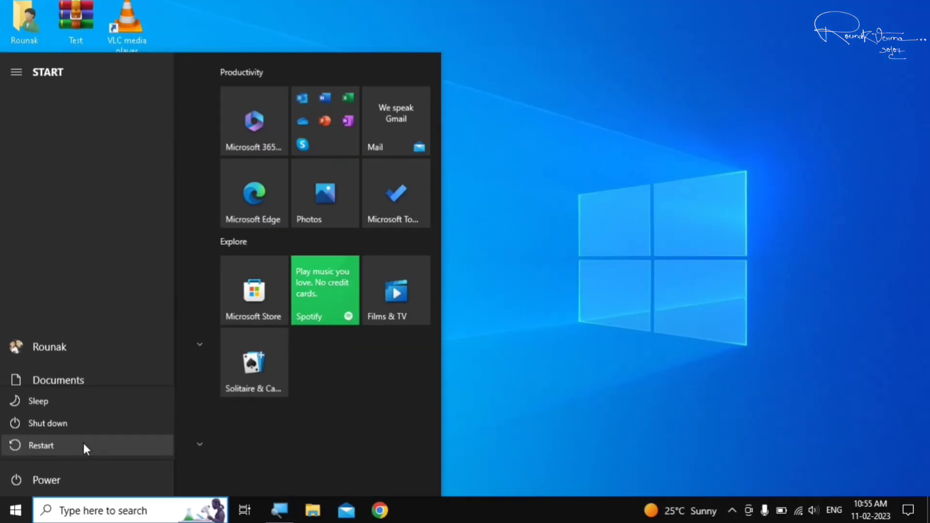
{"action": "left_click", "coordinate": [520, 285]}
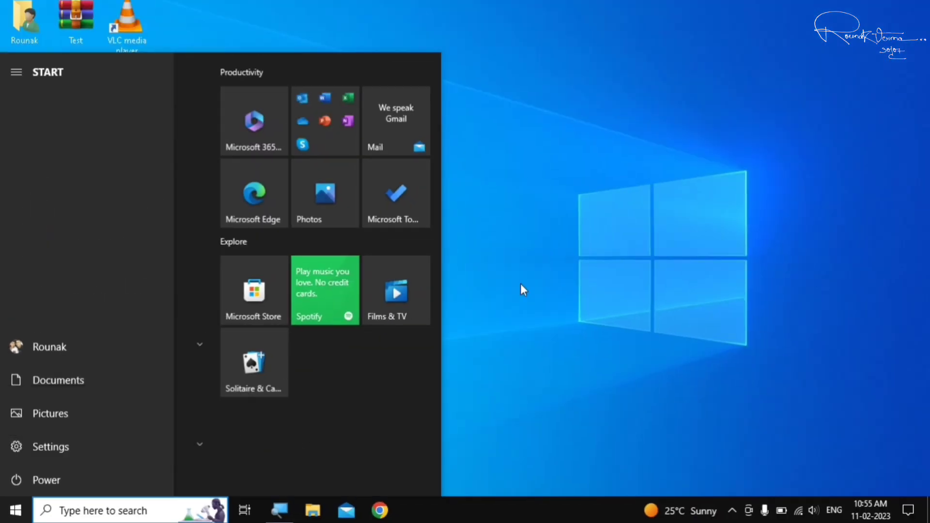
{"action": "left_click", "coordinate": [478, 245]}
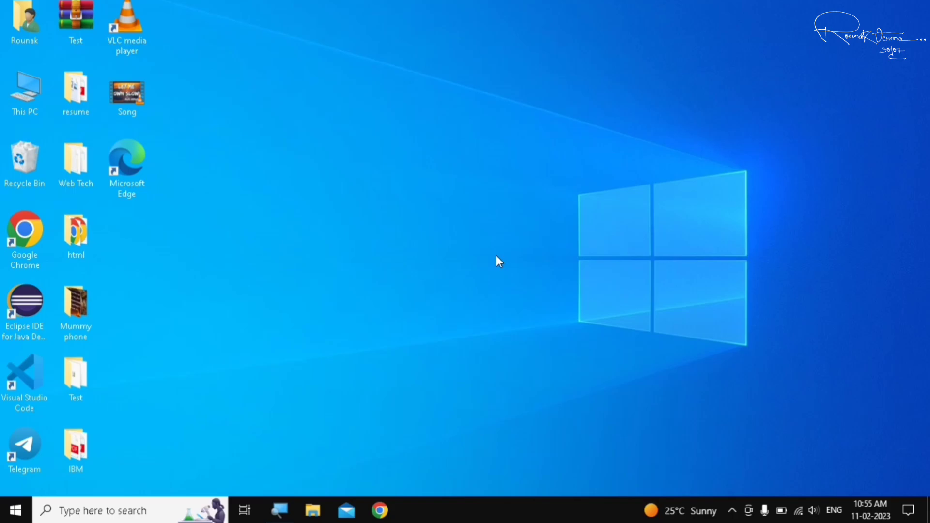
Step: Open the Apps & features page in Windows Settings
{"action": "key", "text": "super"}
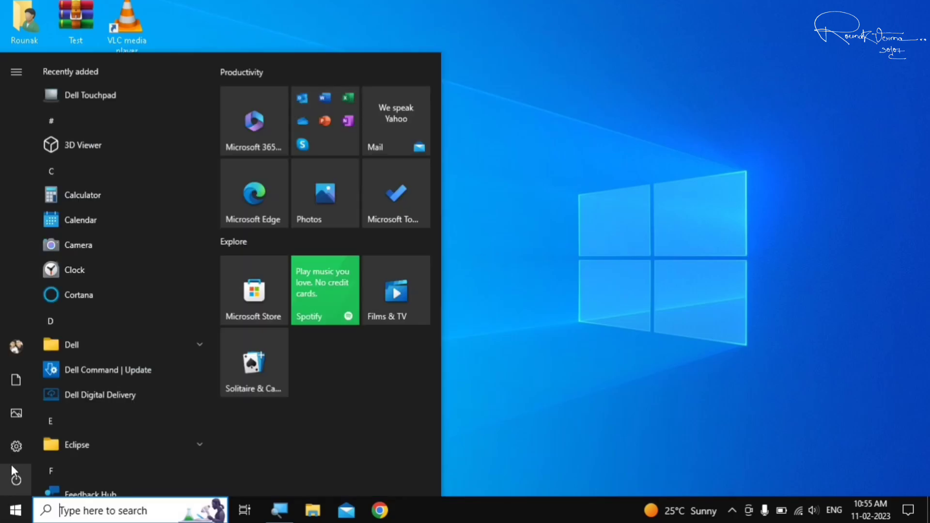
{"action": "mouse_move", "coordinate": [13, 450]}
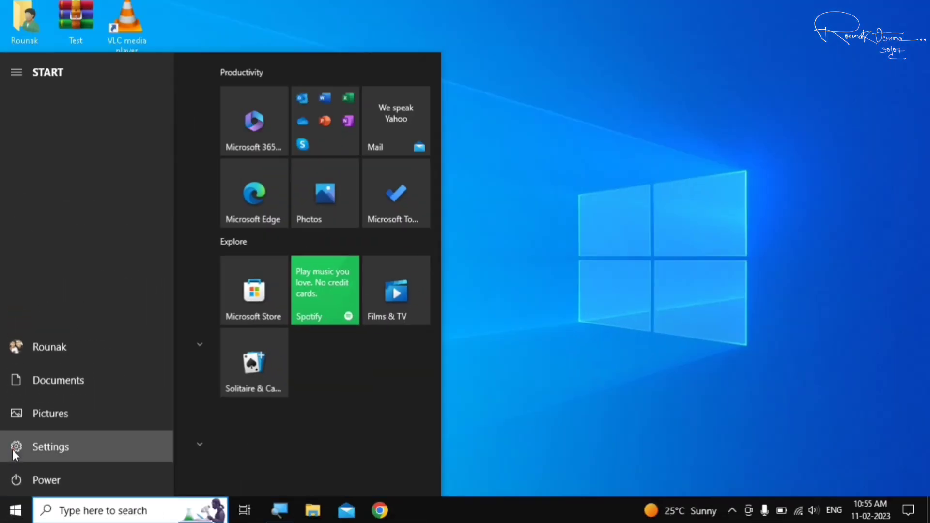
{"action": "left_click", "coordinate": [17, 456]}
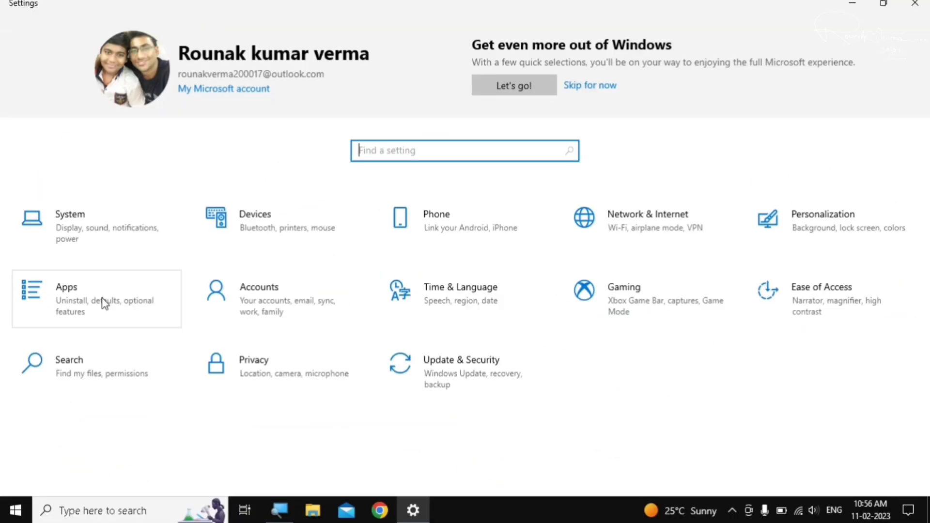
{"action": "left_click", "coordinate": [104, 304]}
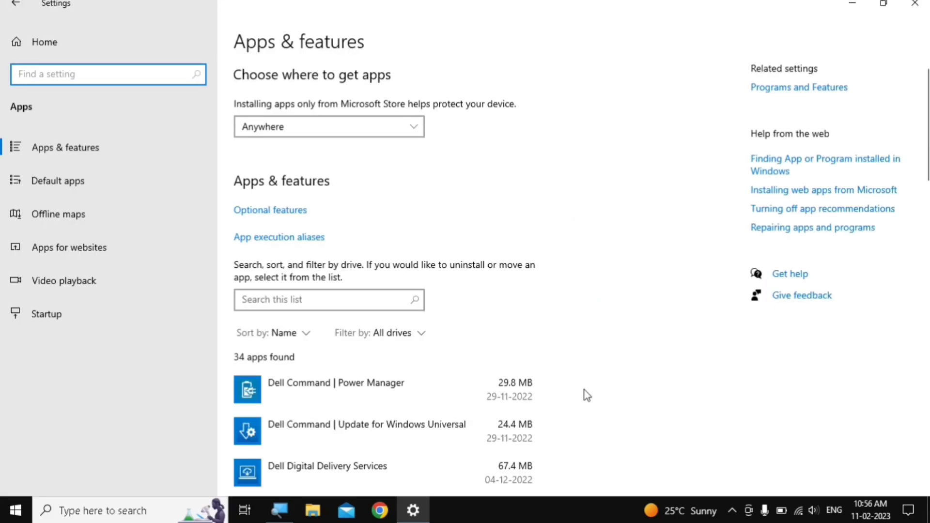
Step: Bring up the repair dialog for Microsoft Edge from the installed apps, cancel the repair and close Settings
{"action": "scroll", "coordinate": [587, 395], "scroll_direction": "down", "scroll_amount": 7}
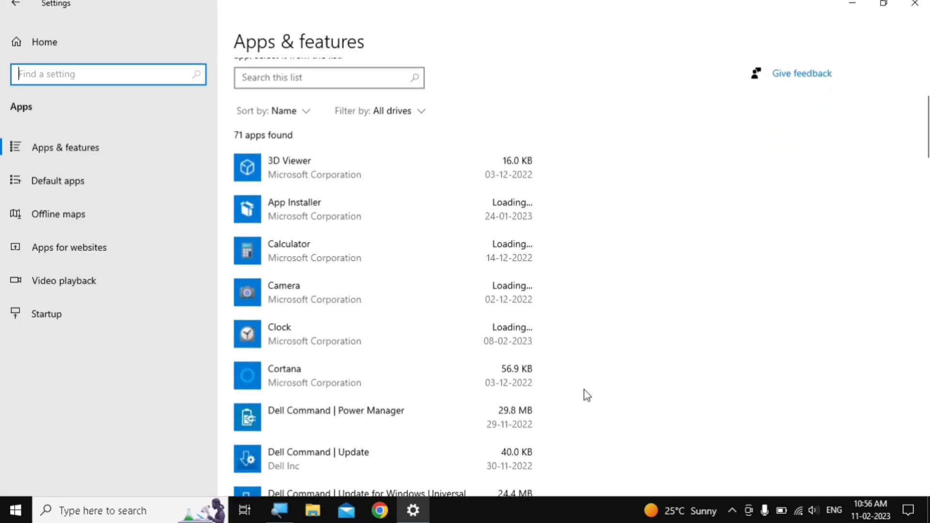
{"action": "scroll", "coordinate": [587, 395], "scroll_direction": "down", "scroll_amount": 8}
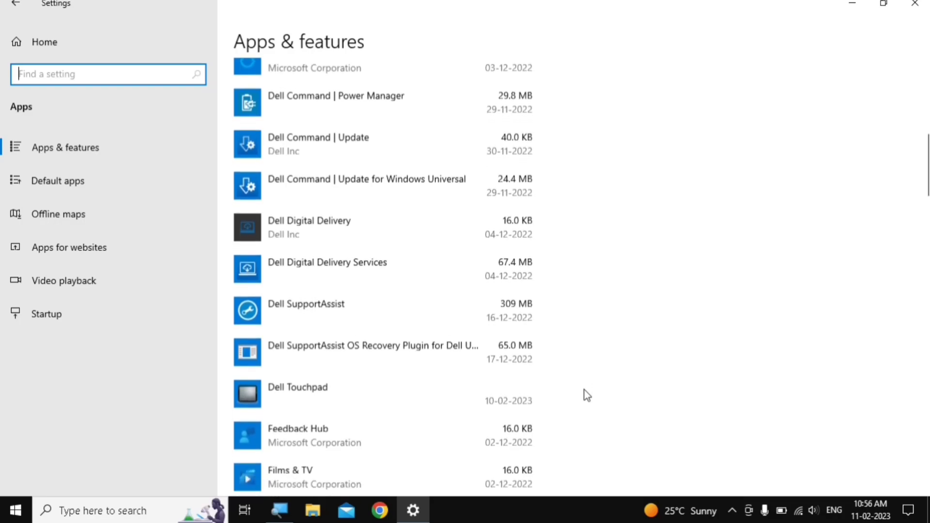
{"action": "scroll", "coordinate": [588, 396], "scroll_direction": "down", "scroll_amount": 9}
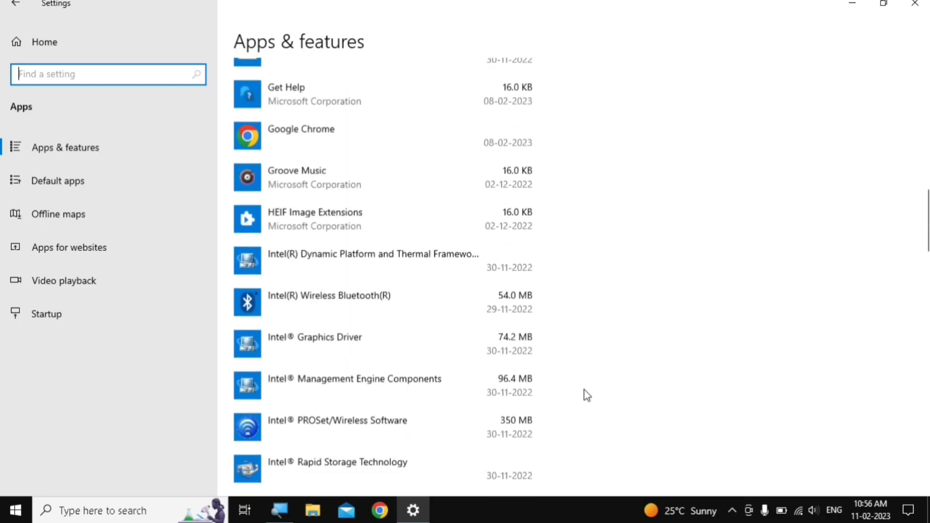
{"action": "scroll", "coordinate": [587, 396], "scroll_direction": "down", "scroll_amount": 7}
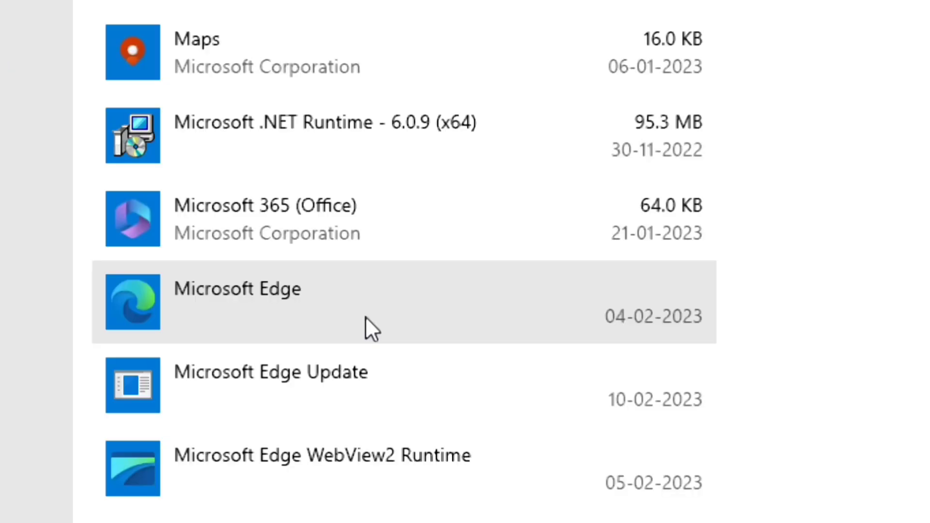
{"action": "left_click", "coordinate": [316, 313]}
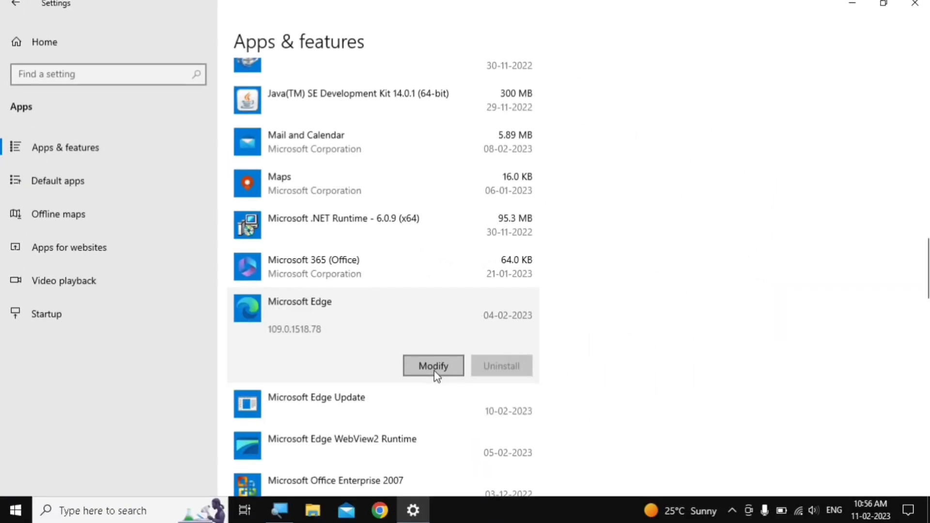
{"action": "left_click", "coordinate": [434, 371]}
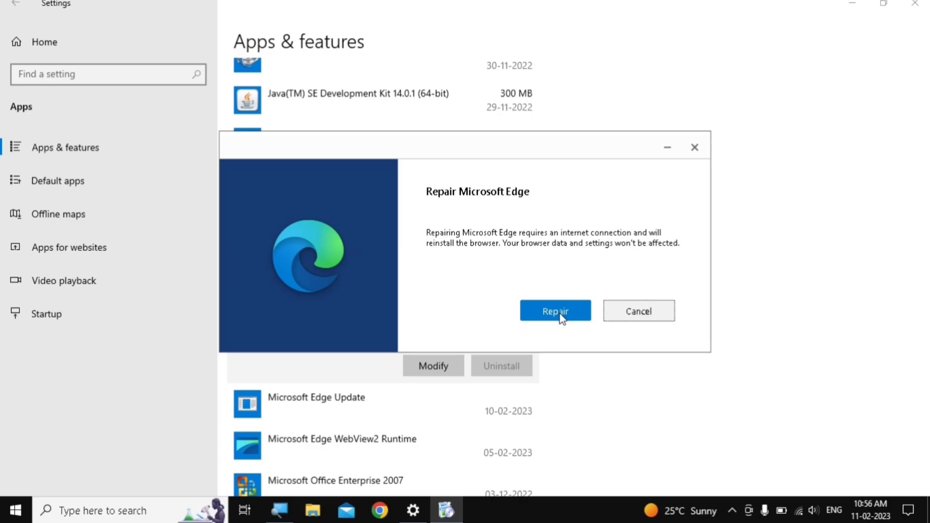
{"action": "left_click", "coordinate": [633, 312]}
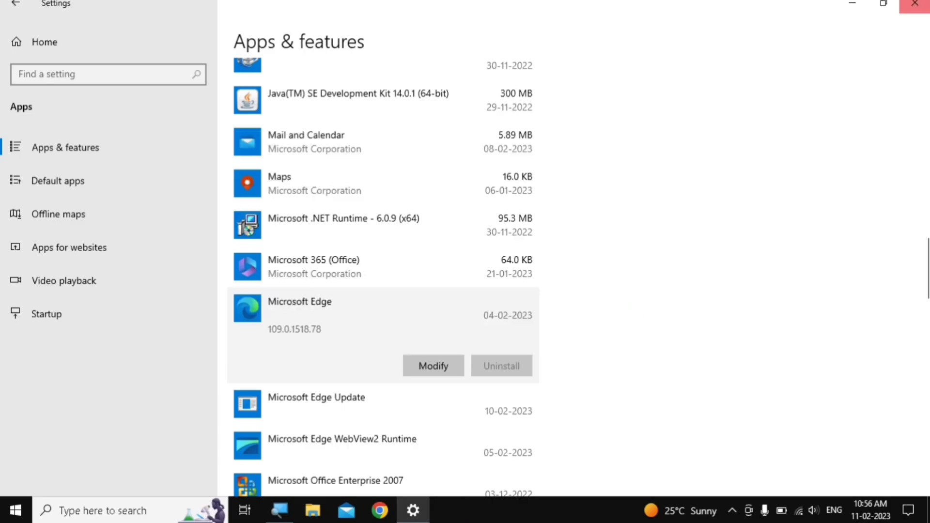
{"action": "left_click", "coordinate": [915, 4]}
Step: Bring up the power options with Restart once more and dismiss them without restarting
{"action": "left_click", "coordinate": [15, 510]}
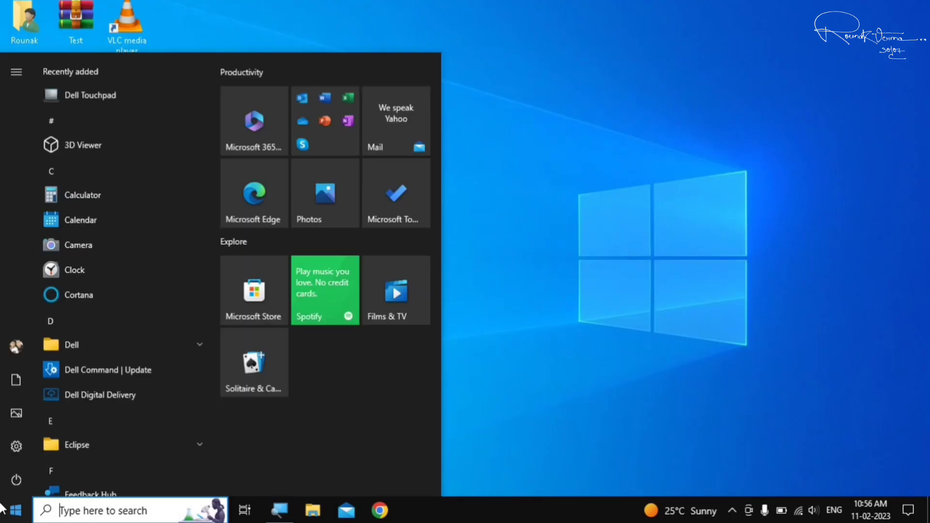
{"action": "mouse_move", "coordinate": [9, 484]}
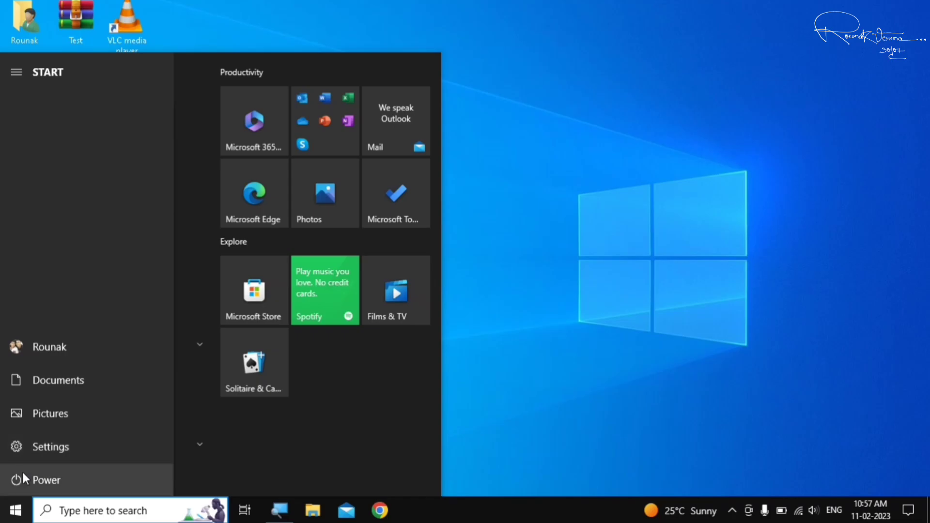
{"action": "left_click", "coordinate": [23, 476]}
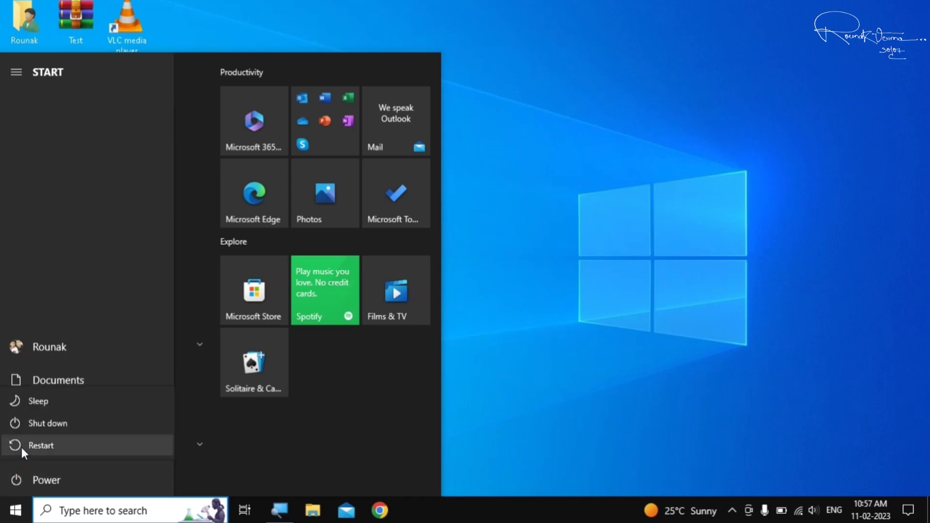
{"action": "left_click", "coordinate": [504, 329]}
{"action": "left_click", "coordinate": [626, 218]}
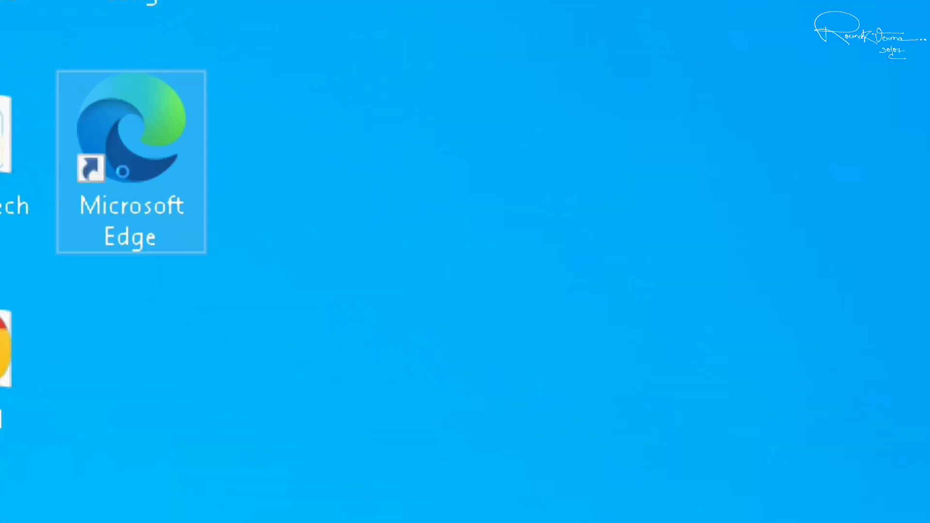
Step: Open the file location of the desktop's Microsoft Edge shortcut and select the msedge application file
{"action": "right_click", "coordinate": [125, 178]}
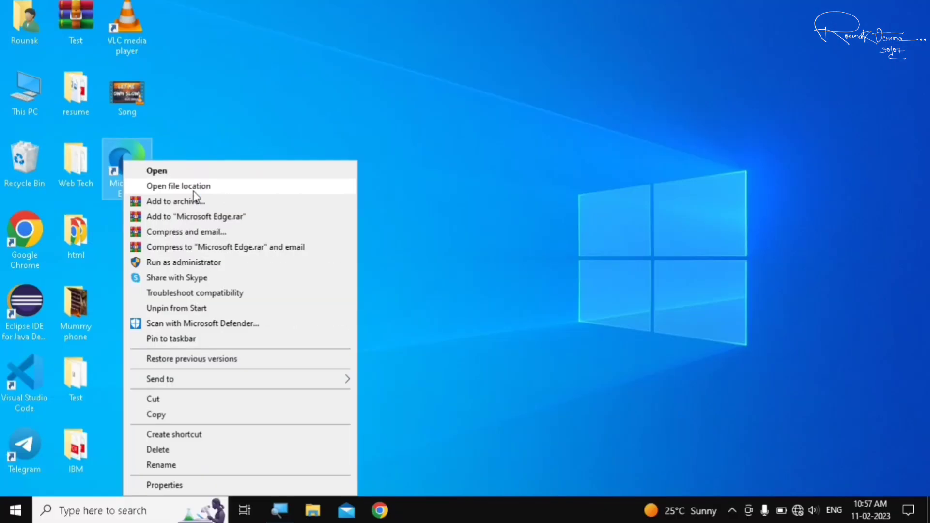
{"action": "left_click", "coordinate": [194, 191]}
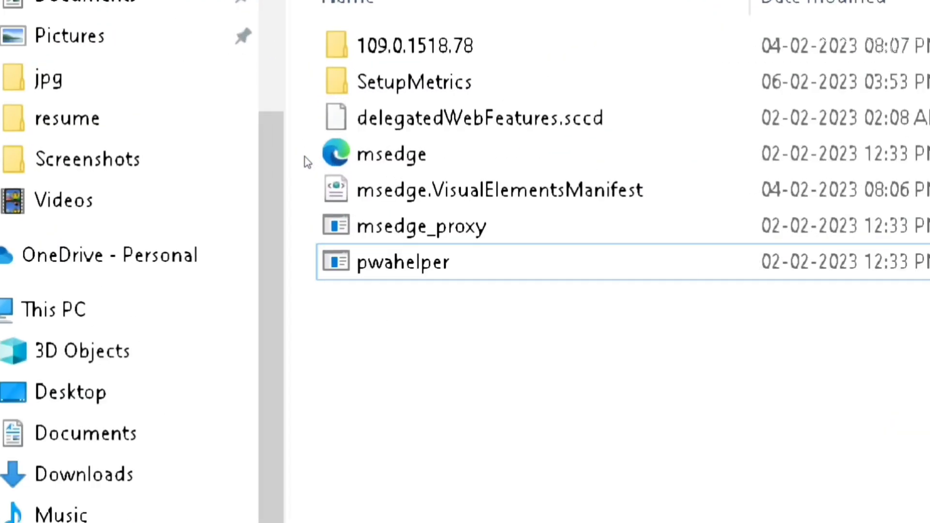
{"action": "mouse_move", "coordinate": [348, 156]}
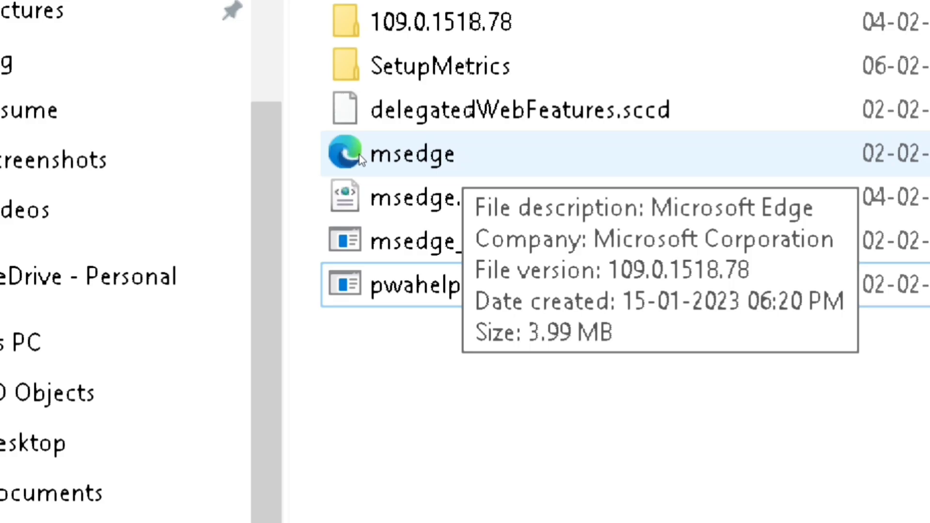
{"action": "right_click", "coordinate": [470, 334]}
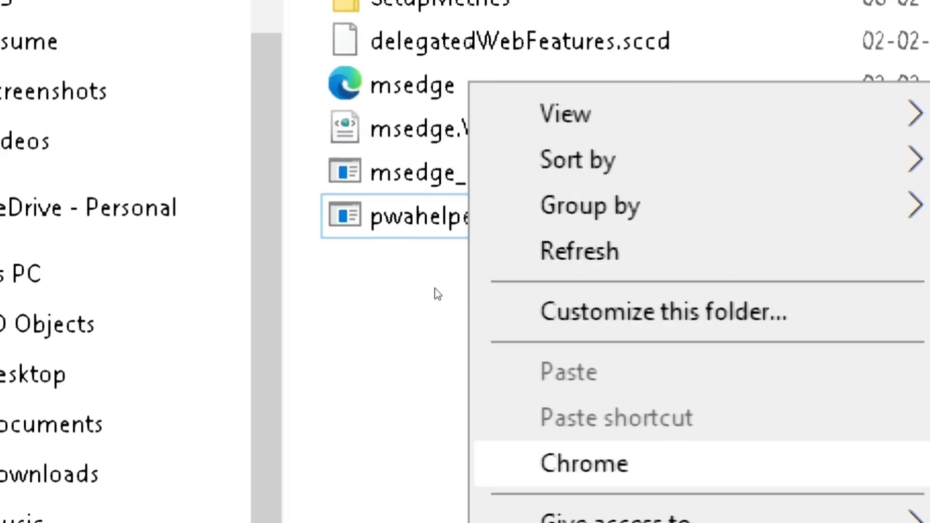
{"action": "left_click", "coordinate": [412, 15]}
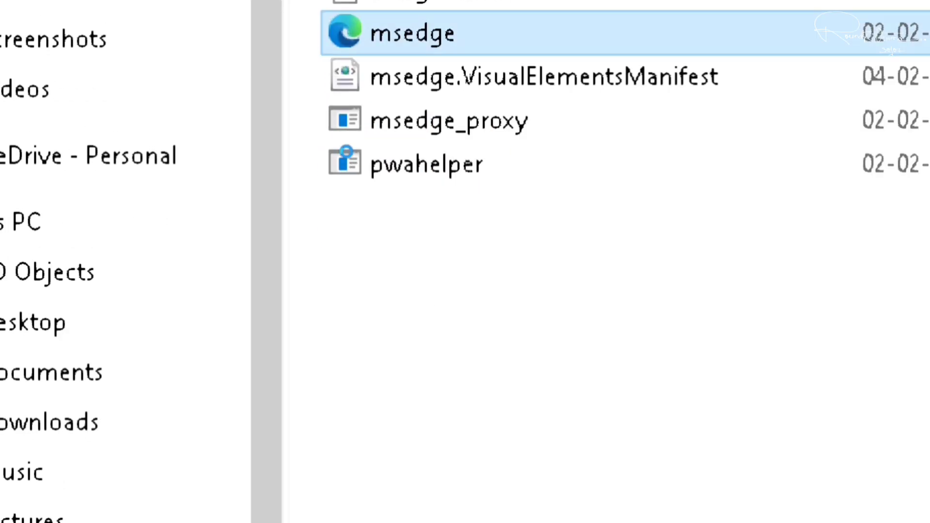
Step: Rename the msedge application file in the Edge Application folder to msedge1
{"action": "right_click", "coordinate": [432, 27]}
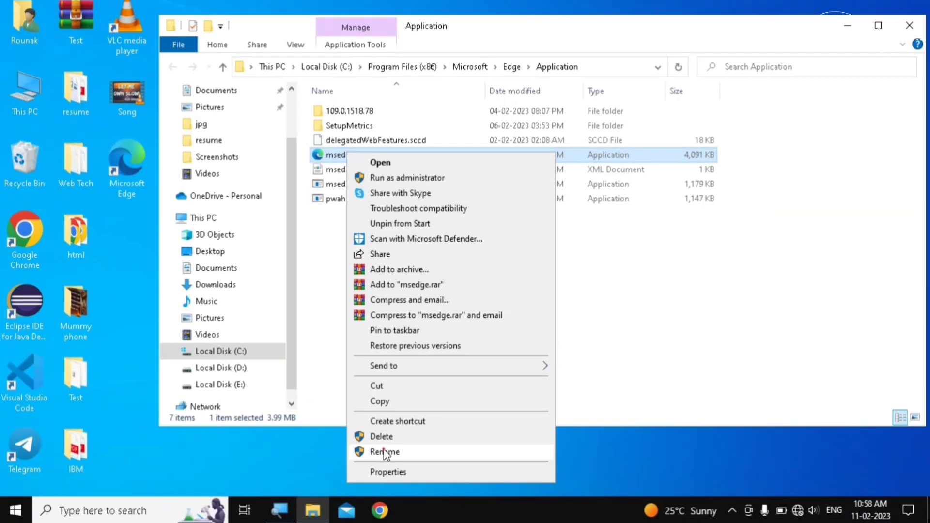
{"action": "left_click", "coordinate": [385, 452]}
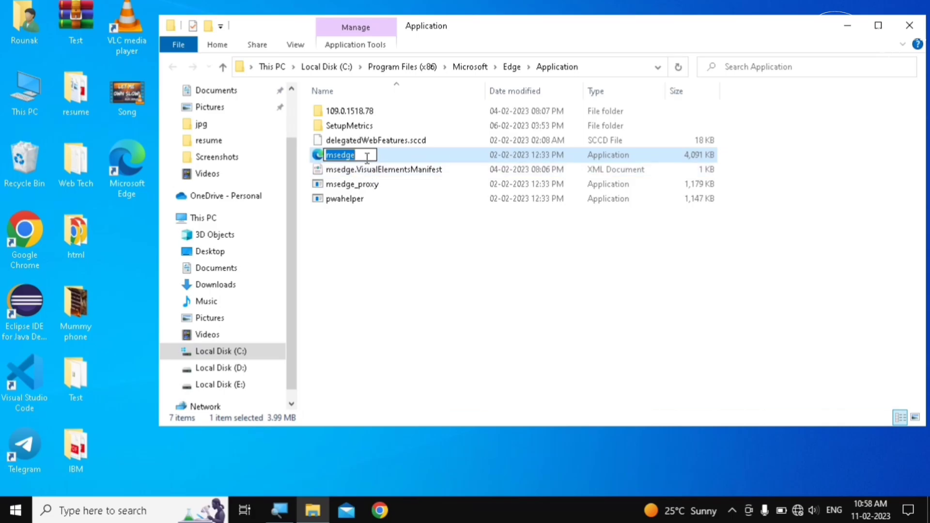
{"action": "left_click", "coordinate": [368, 156]}
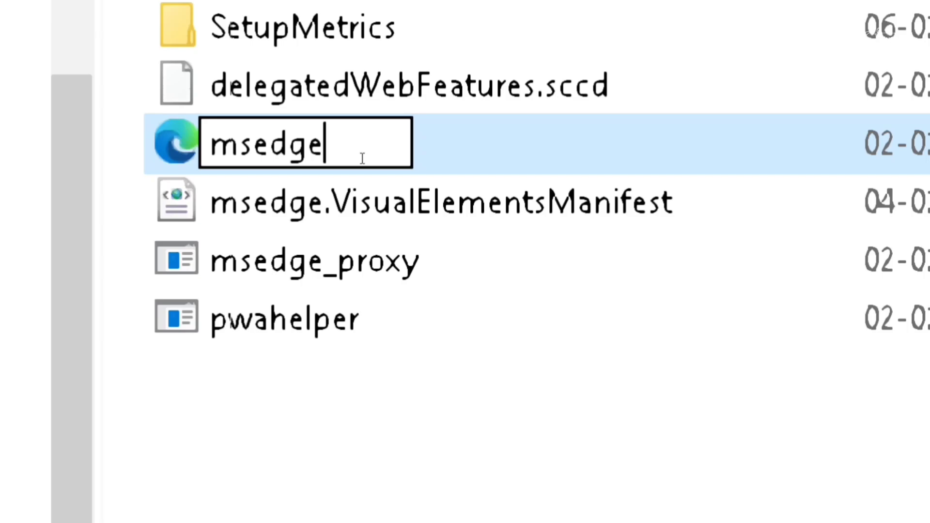
{"action": "type", "text": "1"}
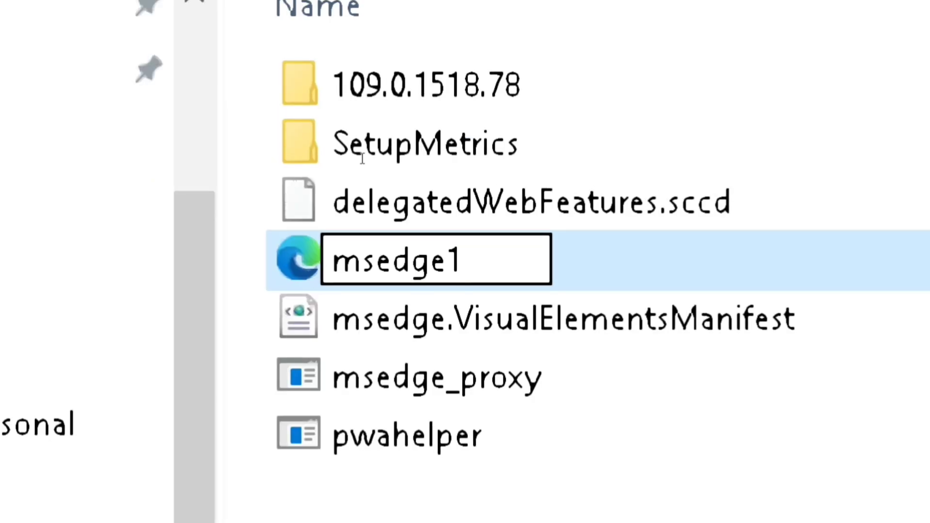
{"action": "key", "text": "Return"}
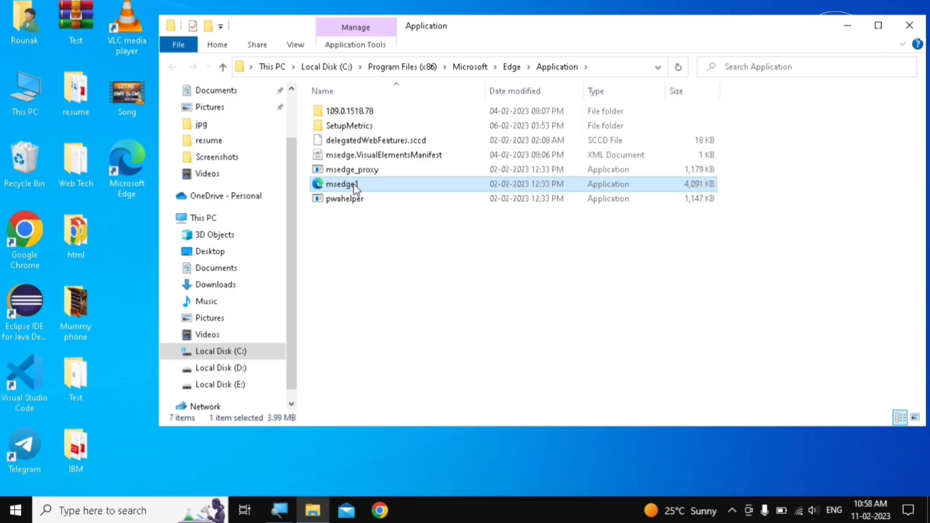
Step: Create a shortcut to msedge1, accept placing it on the desktop, and refresh the Application folder
{"action": "right_click", "coordinate": [353, 184]}
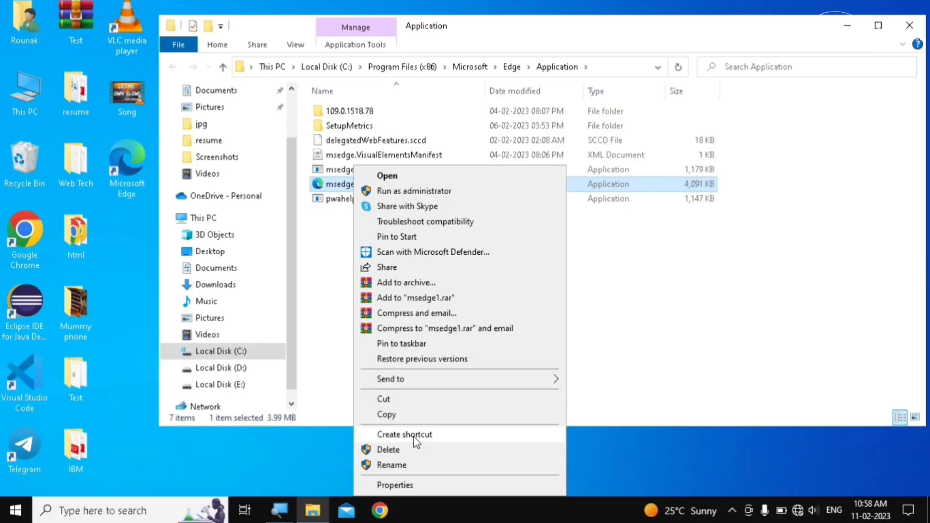
{"action": "left_click", "coordinate": [415, 434]}
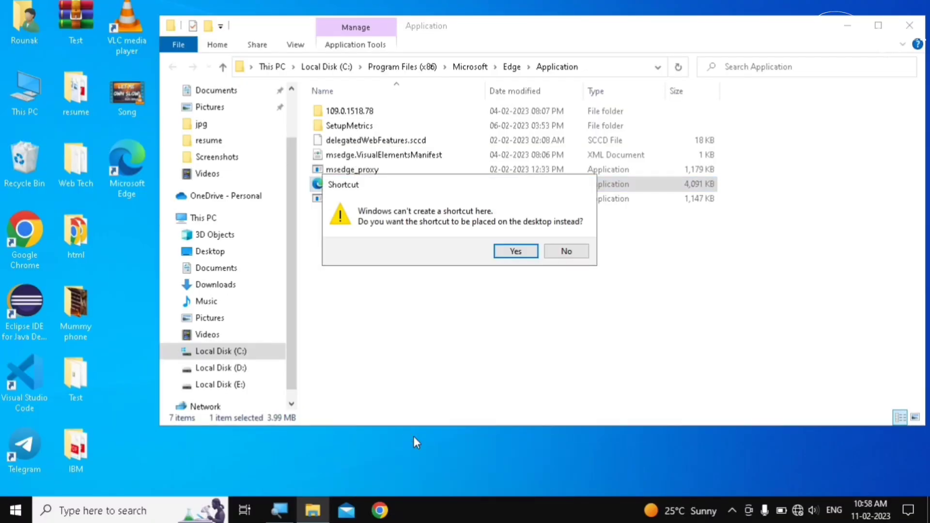
{"action": "left_click", "coordinate": [512, 252]}
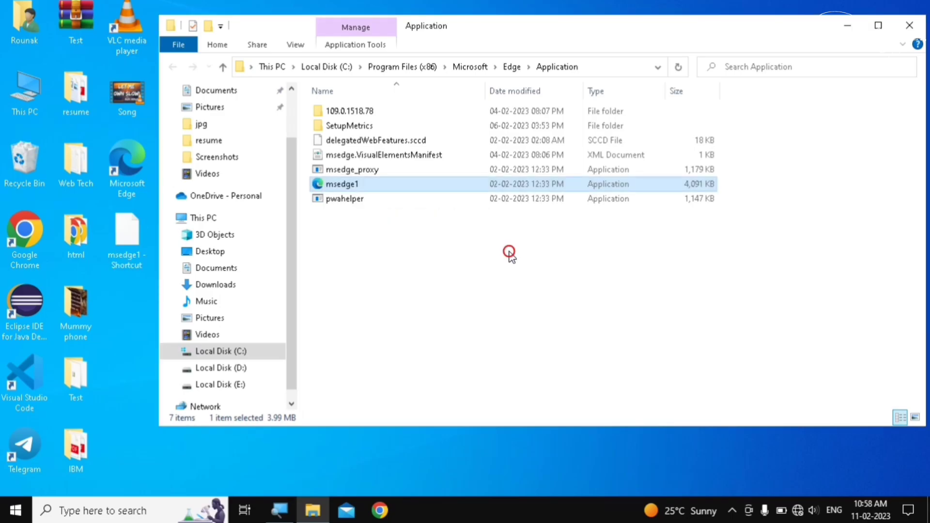
{"action": "left_click", "coordinate": [627, 373]}
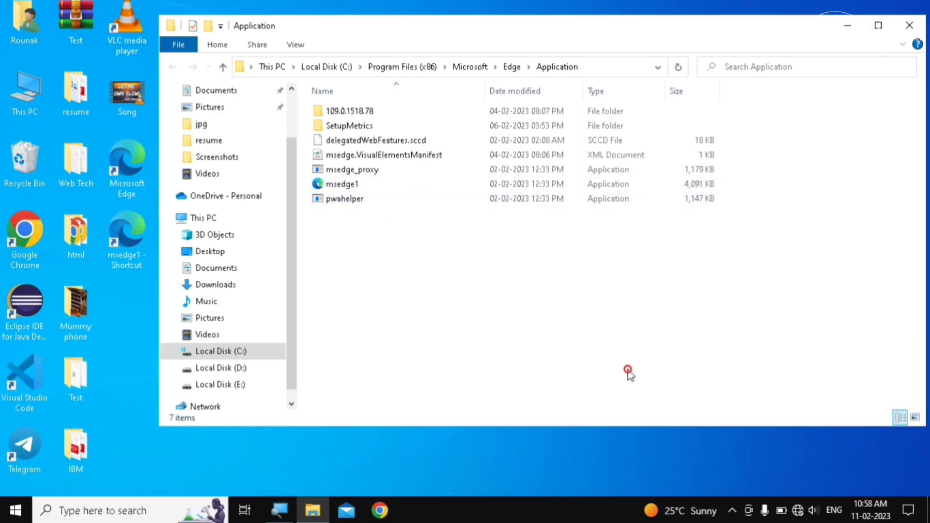
{"action": "right_click", "coordinate": [592, 325]}
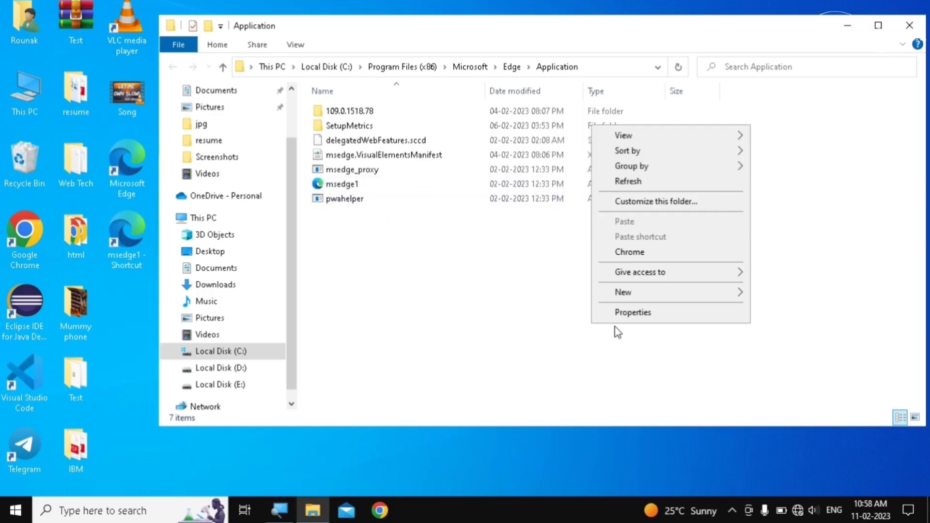
{"action": "left_click", "coordinate": [662, 182]}
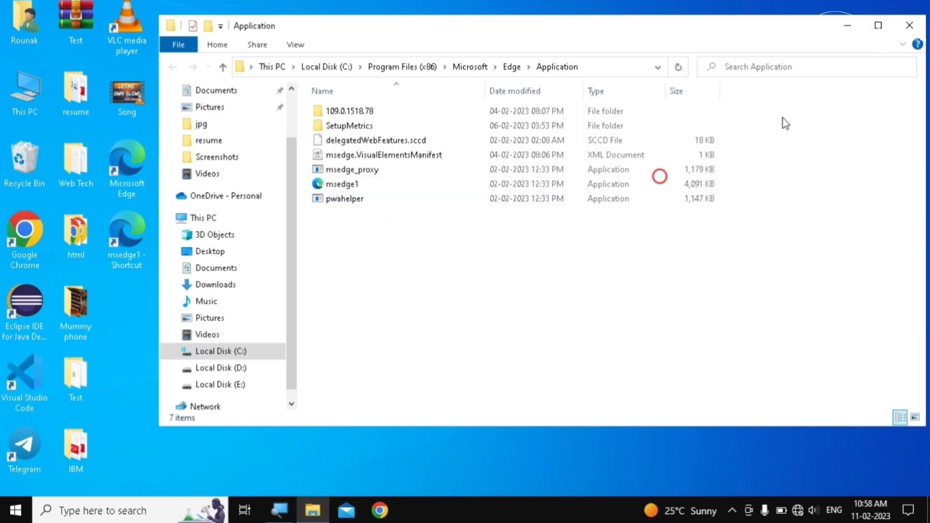
Step: Close the Application folder window, delete the original Microsoft Edge shortcut from the desktop and refresh the desktop
{"action": "left_click", "coordinate": [910, 33]}
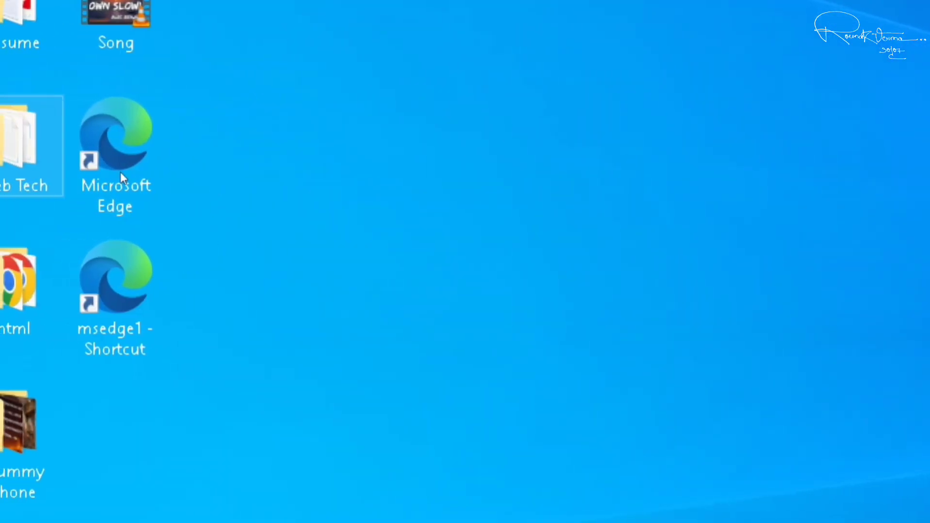
{"action": "mouse_move", "coordinate": [121, 242]}
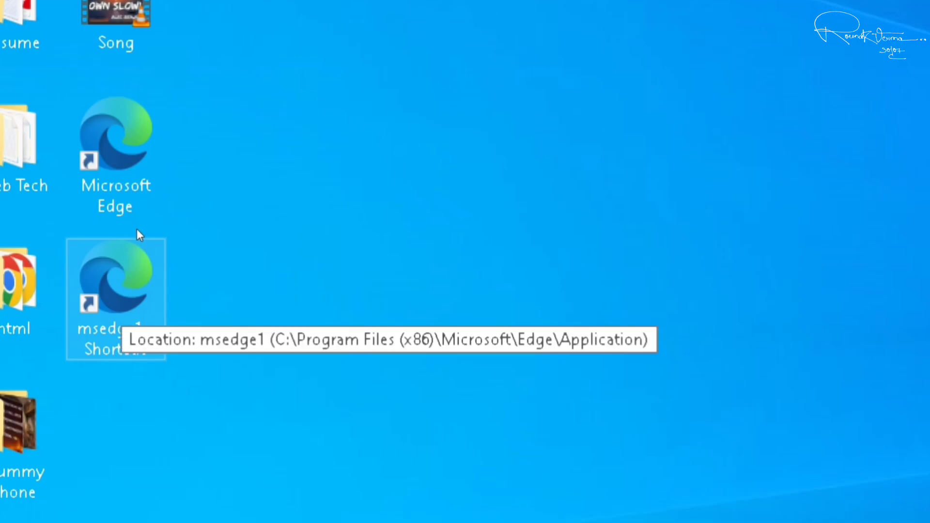
{"action": "mouse_move", "coordinate": [136, 176]}
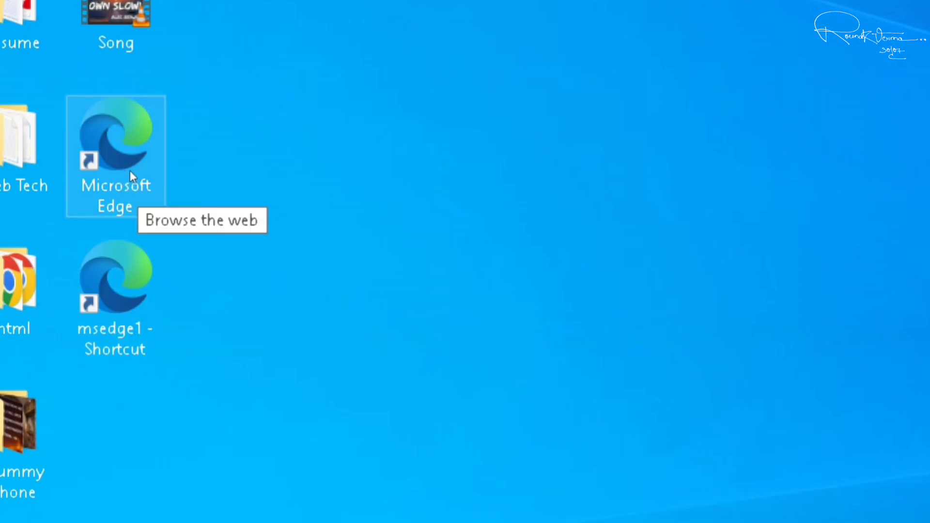
{"action": "left_click", "coordinate": [130, 171]}
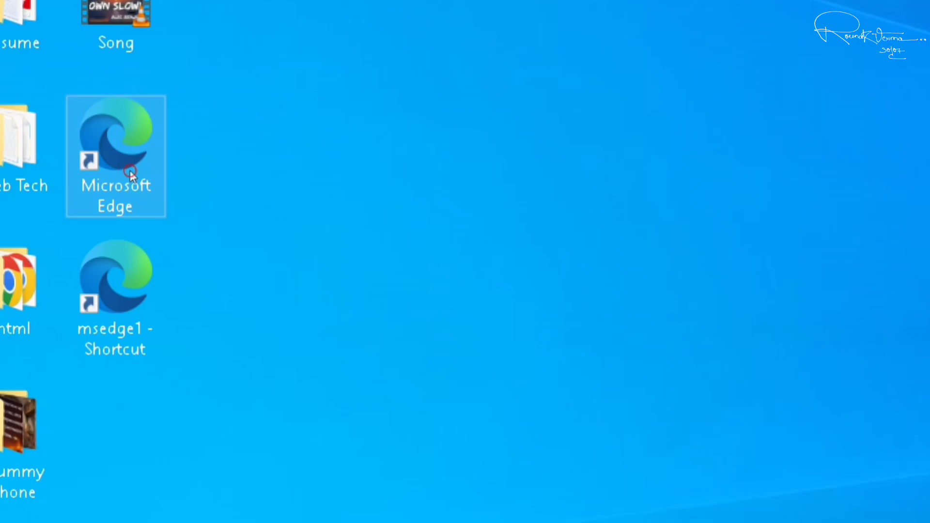
{"action": "right_click", "coordinate": [130, 172]}
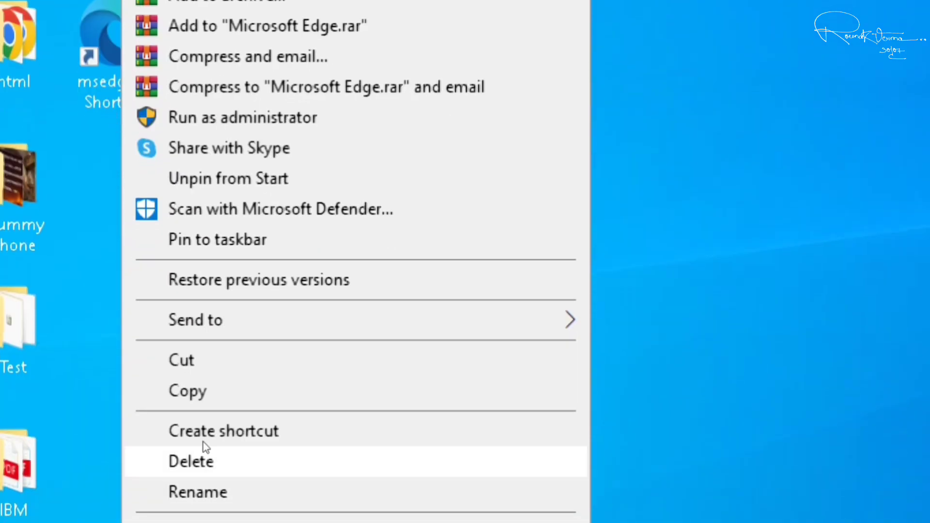
{"action": "left_click", "coordinate": [203, 499]}
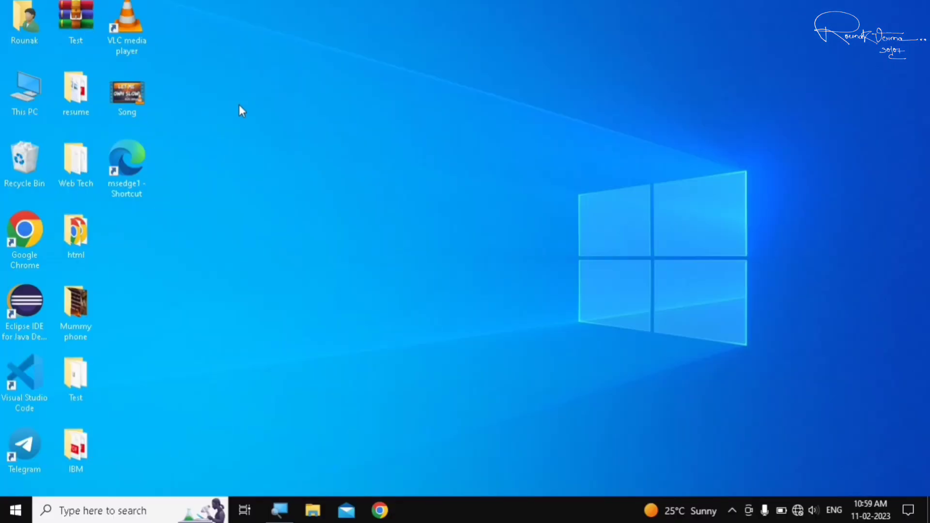
{"action": "right_click", "coordinate": [341, 154]}
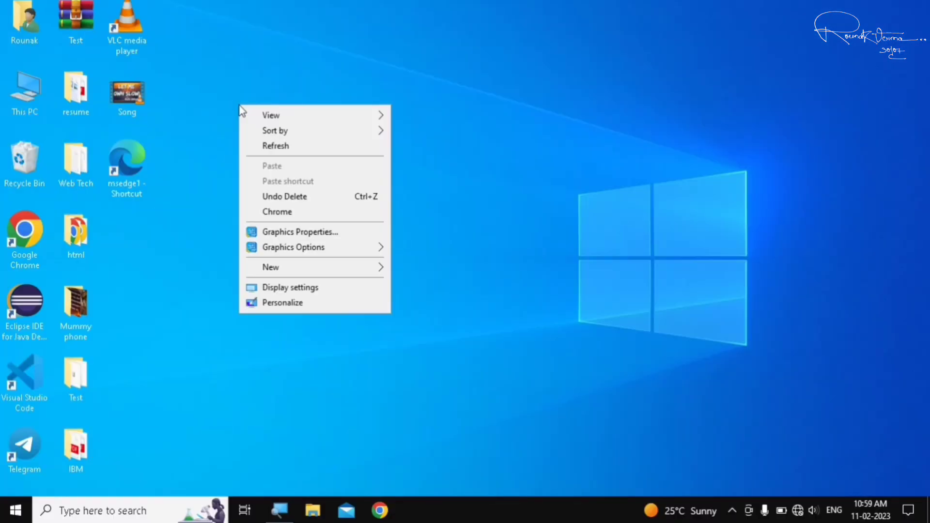
{"action": "left_click", "coordinate": [264, 146]}
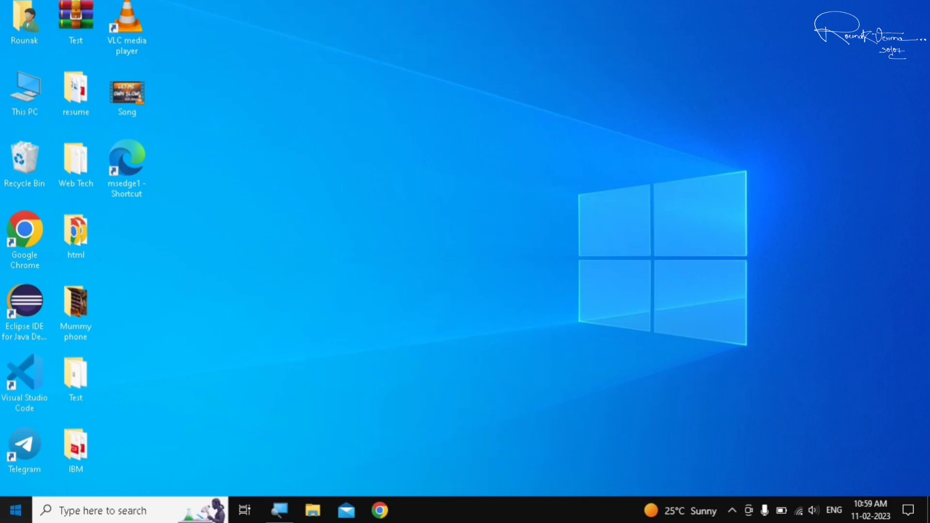
Step: Search Windows for Control Panel and open it
{"action": "key", "text": "super"}
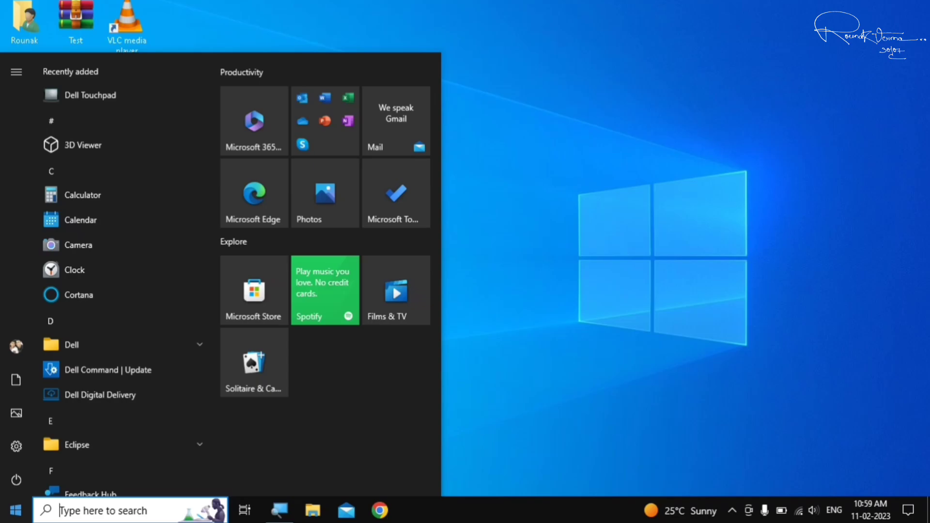
{"action": "type", "text": "c"}
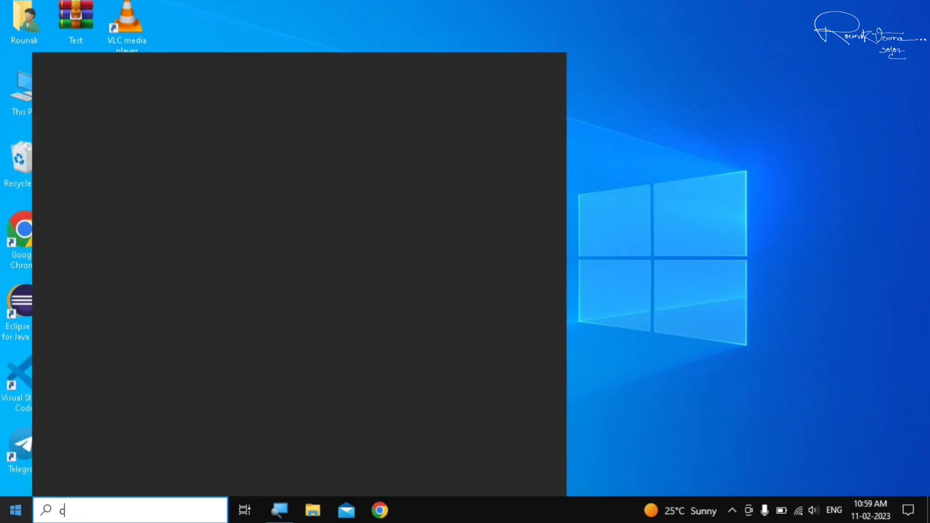
{"action": "type", "text": "omtrol panel"}
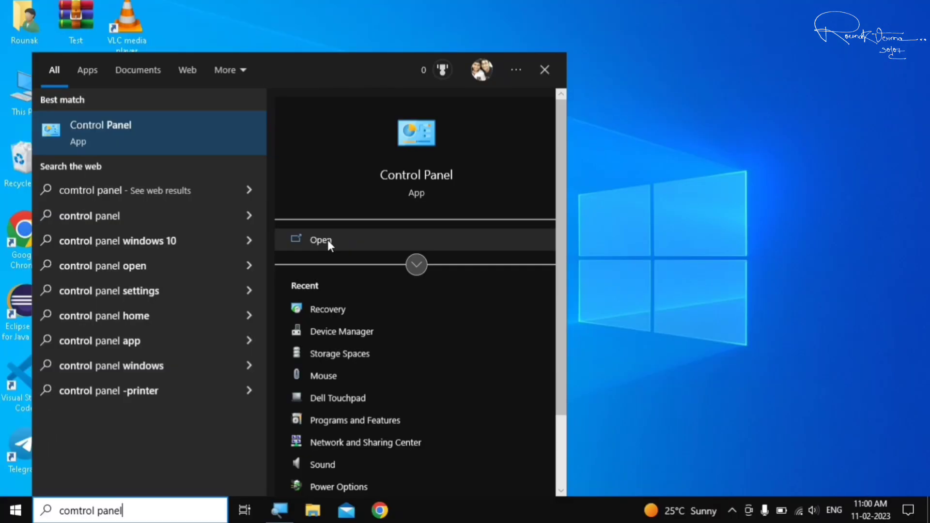
{"action": "left_click", "coordinate": [327, 240]}
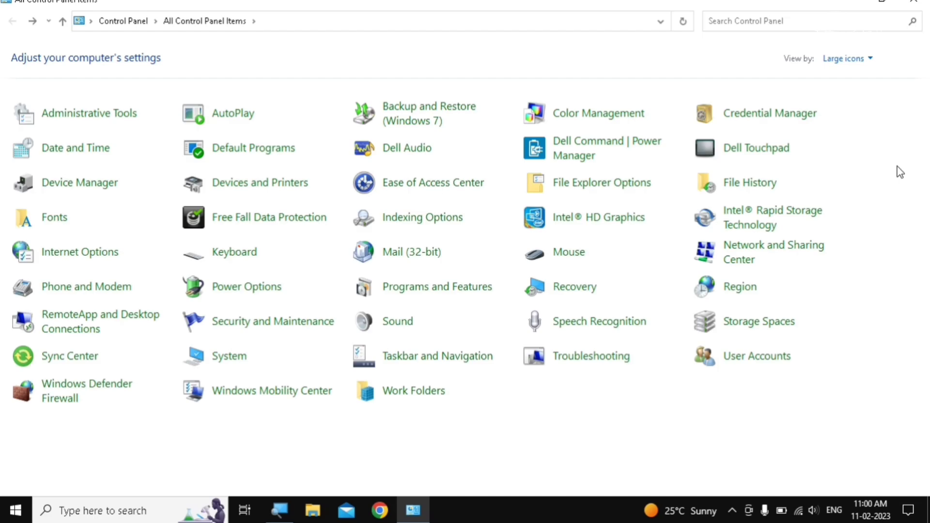
Step: Switch the Control Panel view to Category and back to Large icons
{"action": "left_click", "coordinate": [861, 63]}
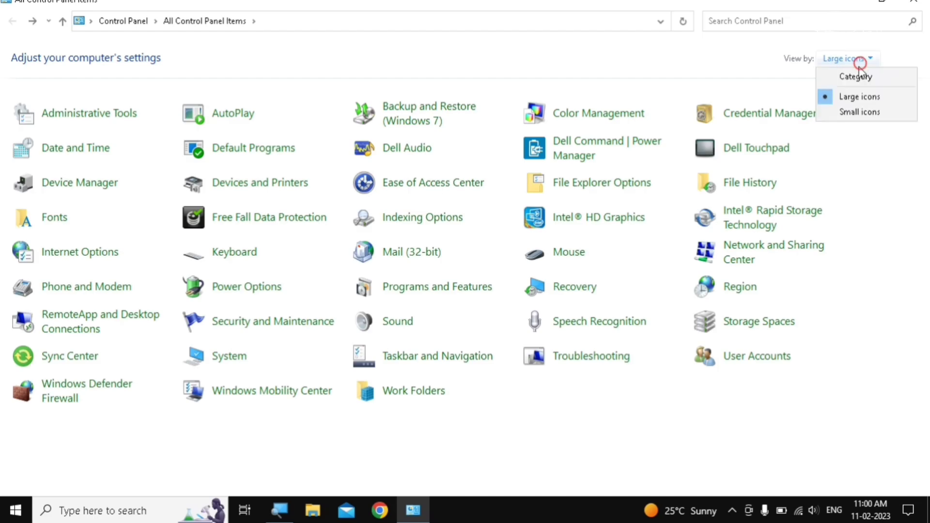
{"action": "left_click", "coordinate": [861, 78]}
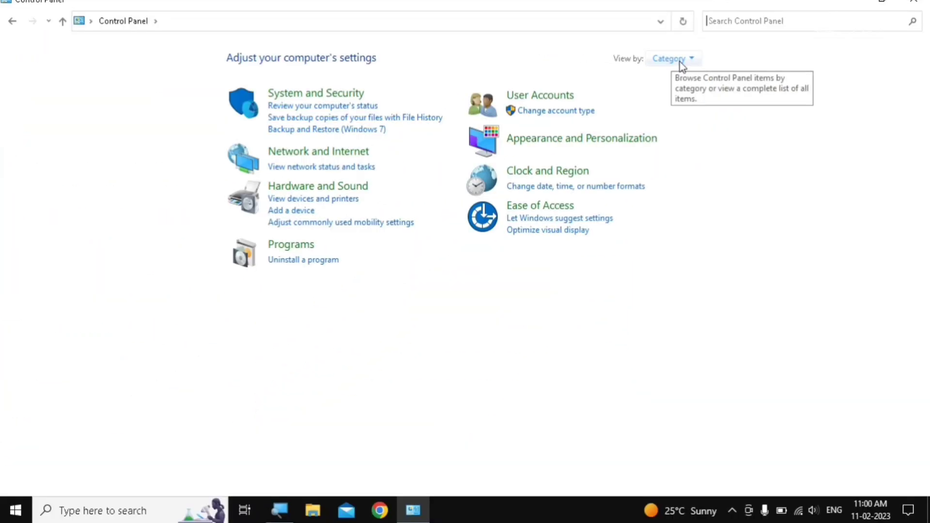
{"action": "left_click", "coordinate": [682, 60]}
{"action": "left_click", "coordinate": [686, 95]}
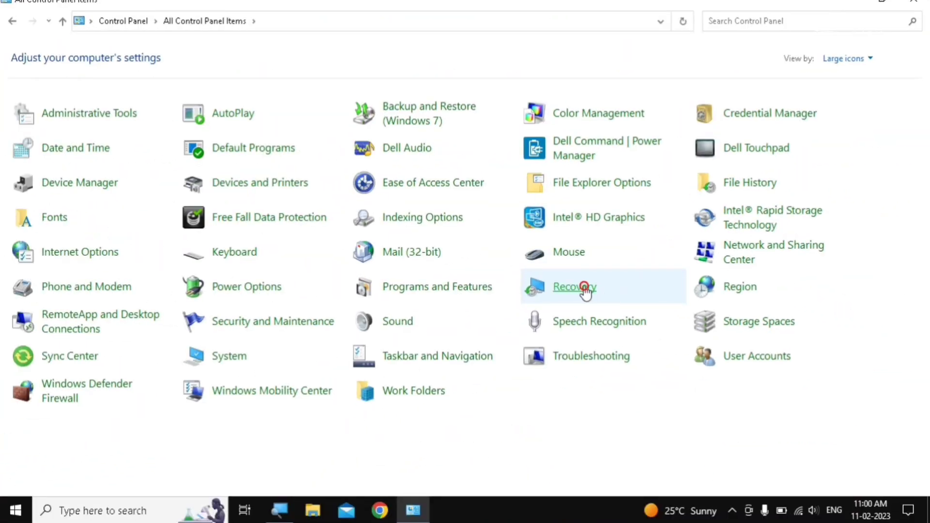
{"action": "left_click", "coordinate": [586, 290]}
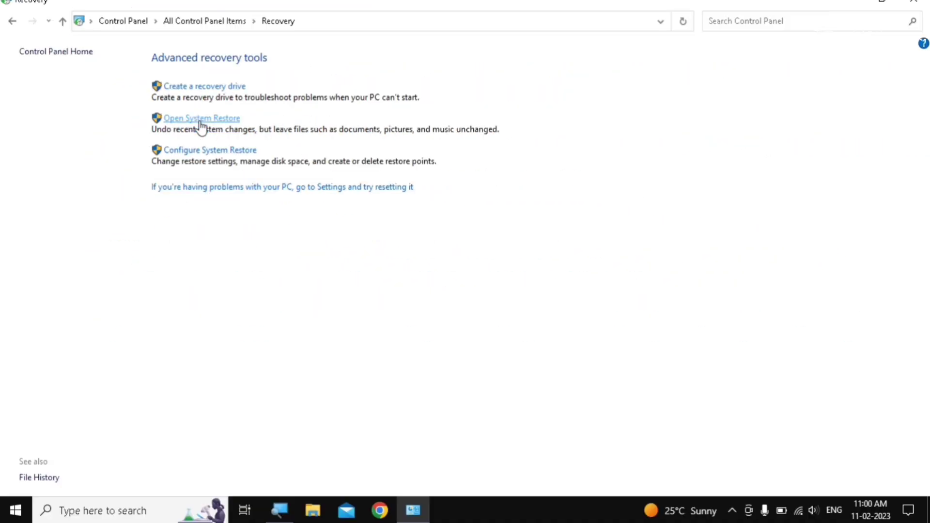
{"action": "left_click", "coordinate": [201, 125]}
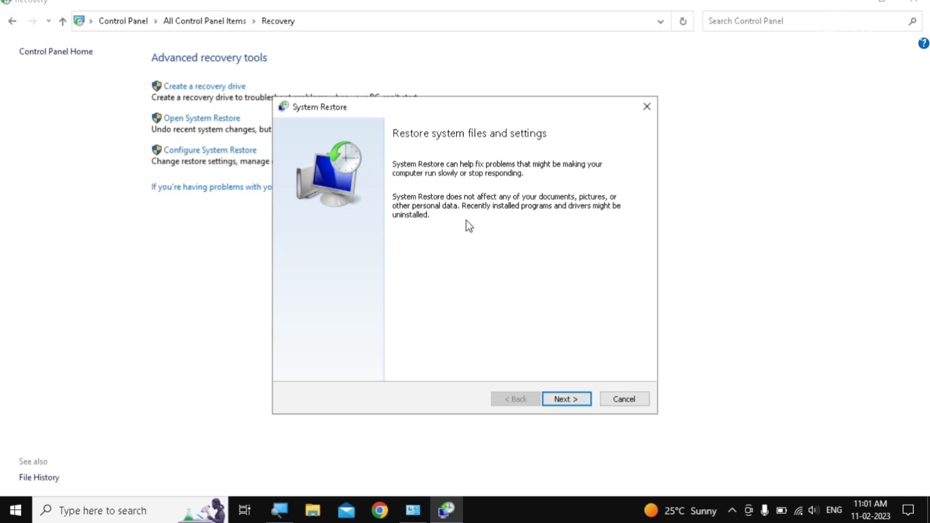
{"action": "left_click", "coordinate": [577, 399]}
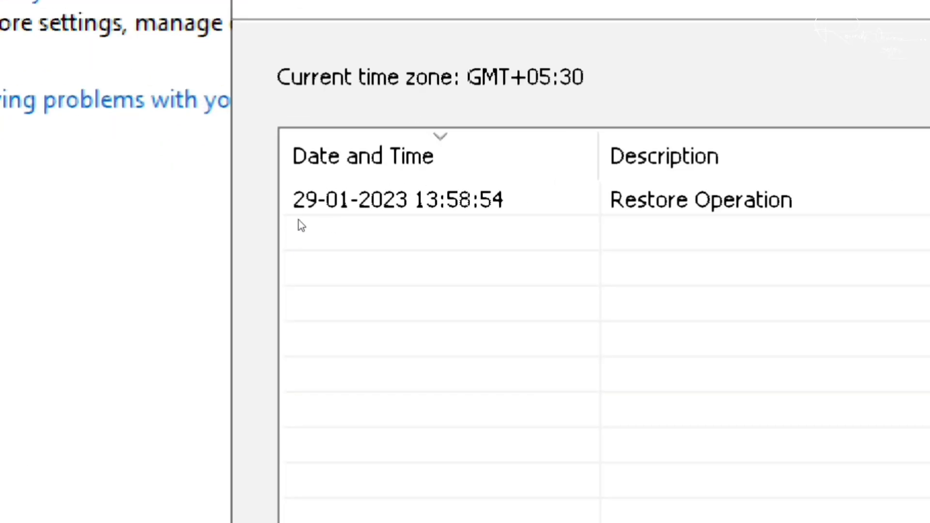
{"action": "left_click", "coordinate": [341, 224]}
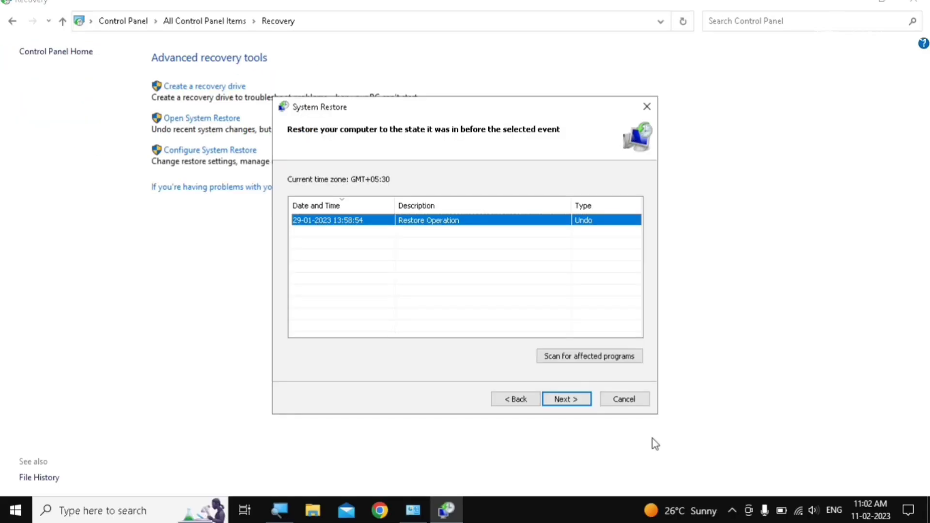
Step: Proceed to the restore point confirmation with Local Disk (C:) selected, cancel System Restore and close Control Panel
{"action": "left_click", "coordinate": [580, 401]}
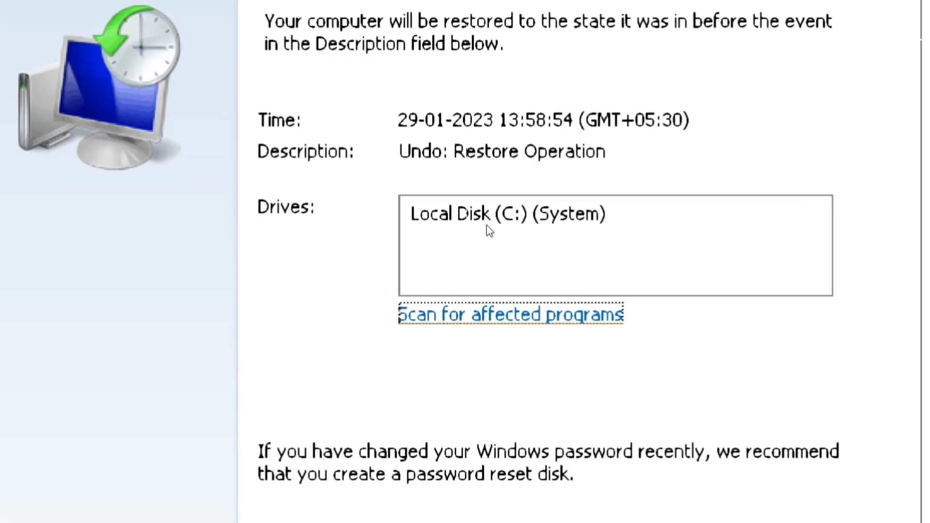
{"action": "left_click", "coordinate": [487, 225]}
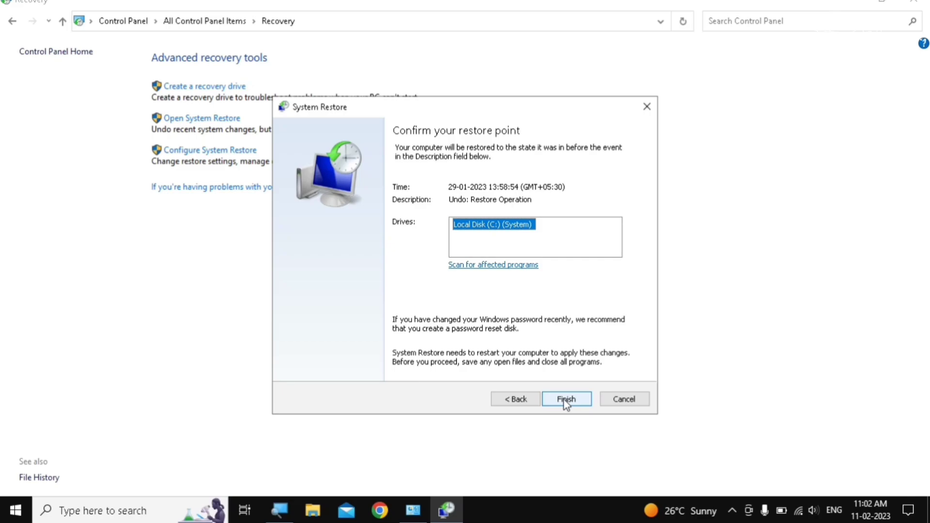
{"action": "left_click", "coordinate": [622, 404]}
{"action": "left_click", "coordinate": [921, 3]}
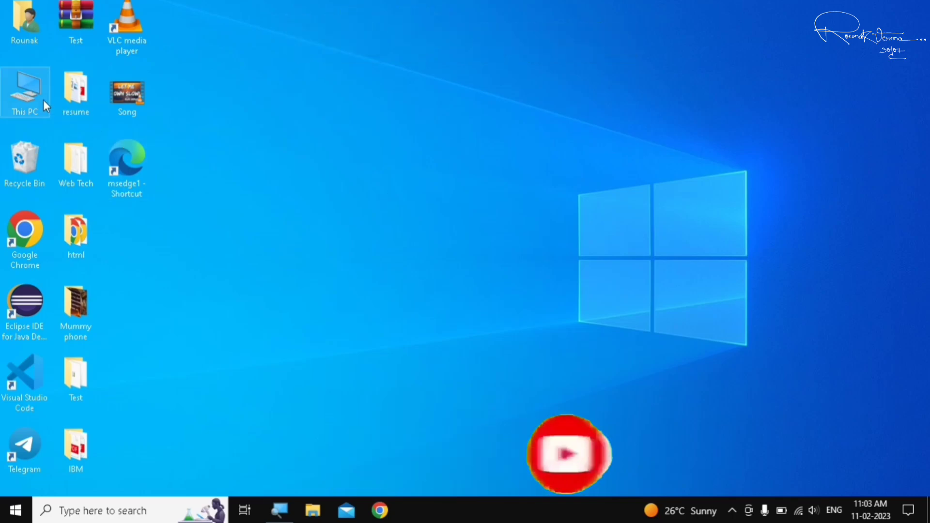
Step: Open This PC and browse through Local Disk (C:) and Users to the user's personal profile folder
{"action": "left_click", "coordinate": [28, 95]}
{"action": "left_click", "coordinate": [29, 97]}
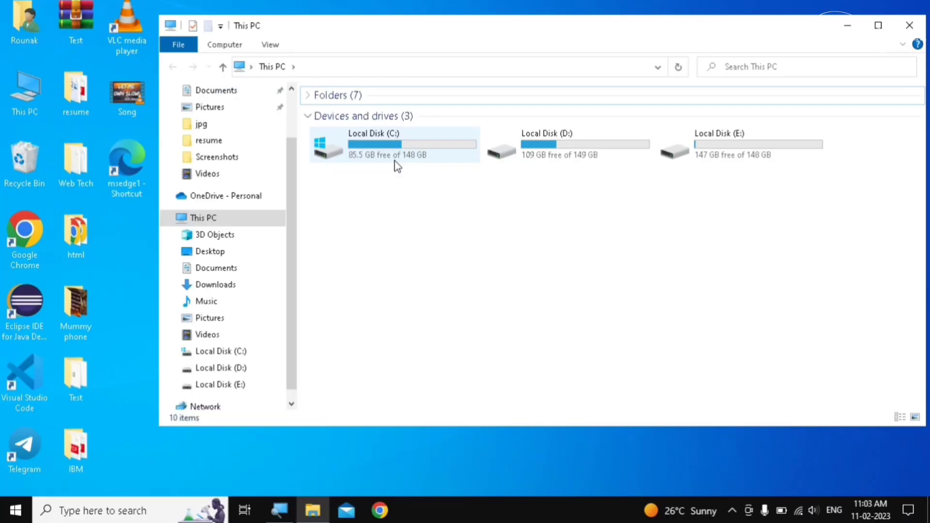
{"action": "double_click", "coordinate": [395, 162]}
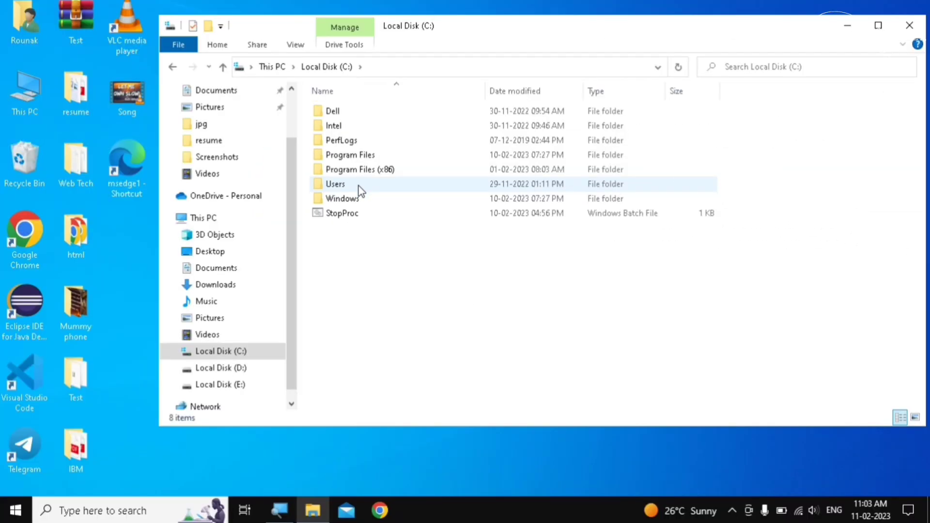
{"action": "double_click", "coordinate": [359, 185]}
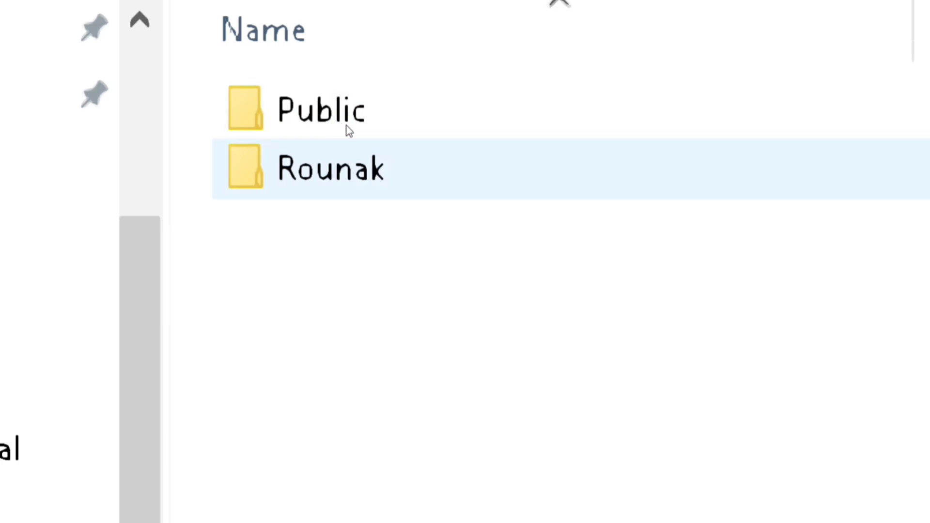
{"action": "mouse_move", "coordinate": [354, 131]}
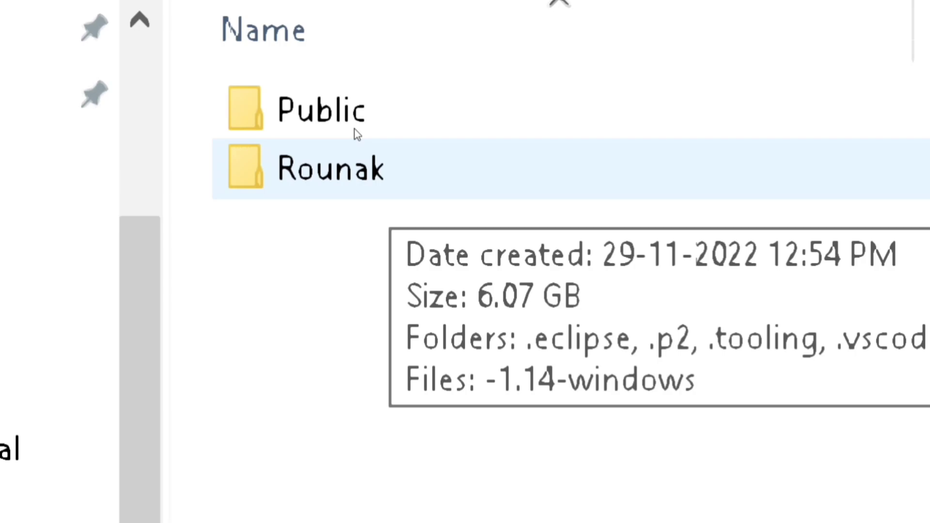
{"action": "double_click", "coordinate": [356, 133]}
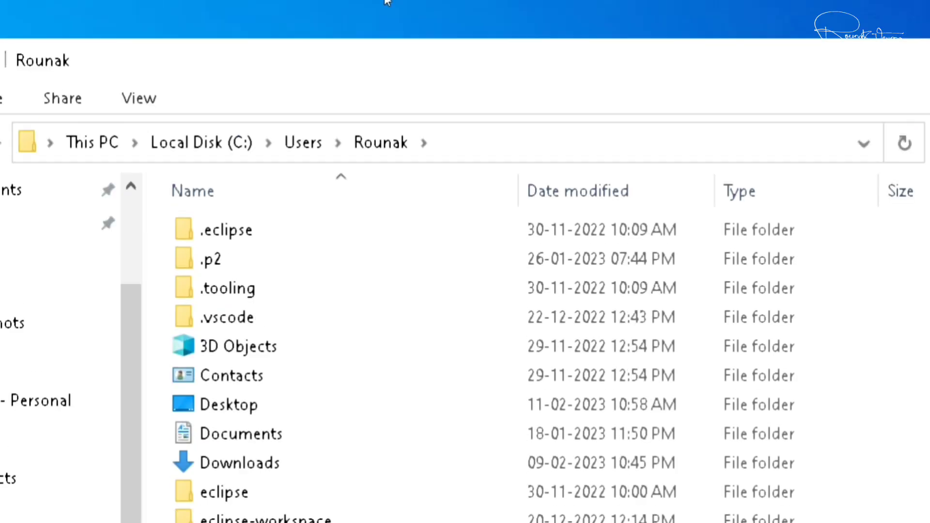
Step: Turn on the display of hidden items in the user's profile folder
{"action": "left_click", "coordinate": [292, 48]}
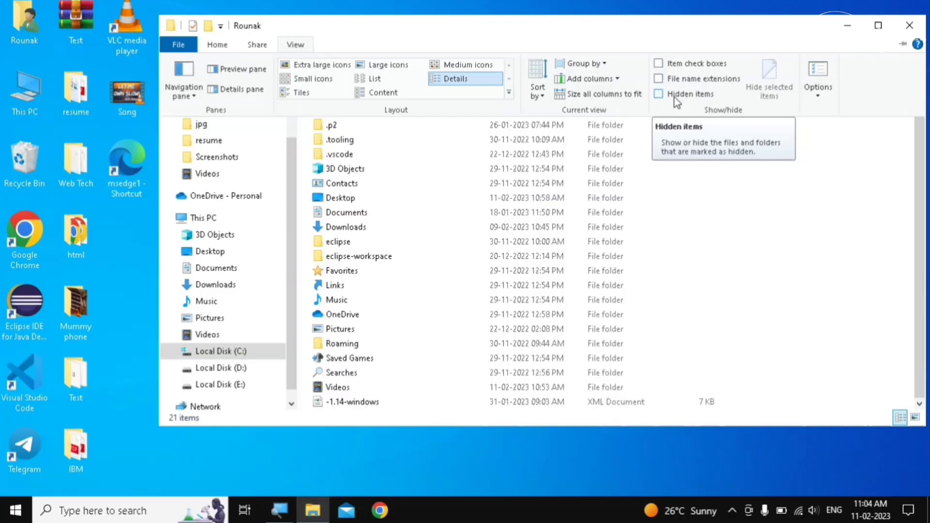
{"action": "left_click", "coordinate": [751, 196]}
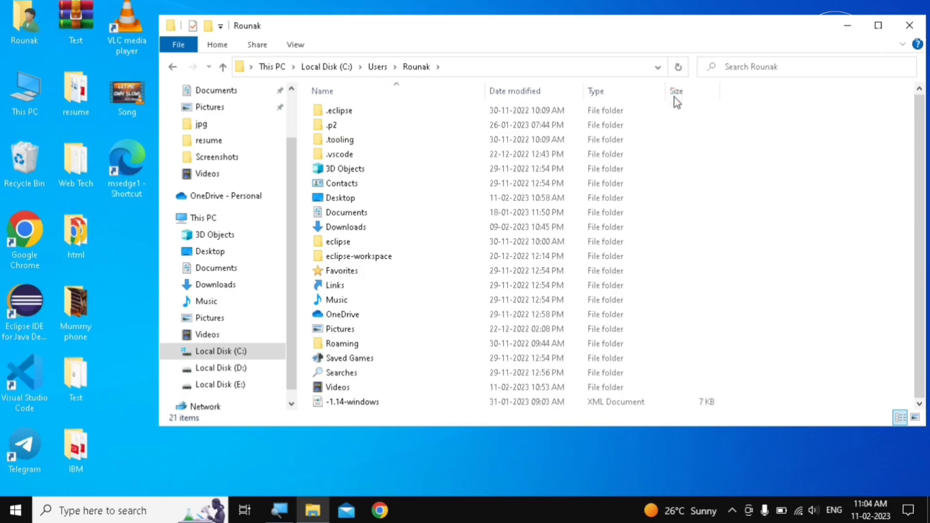
{"action": "left_click", "coordinate": [745, 245]}
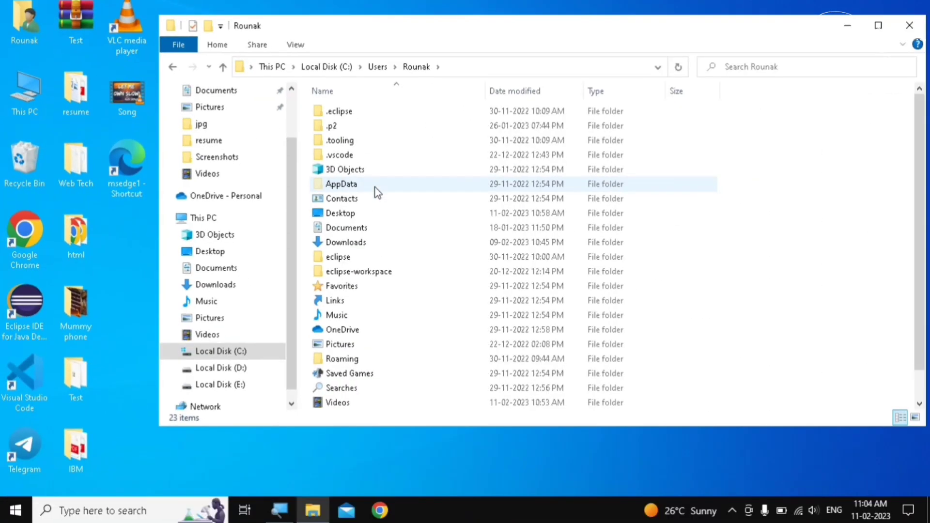
Step: Open AppData, Local and Microsoft in turn, and select the Edge folder there
{"action": "double_click", "coordinate": [378, 192]}
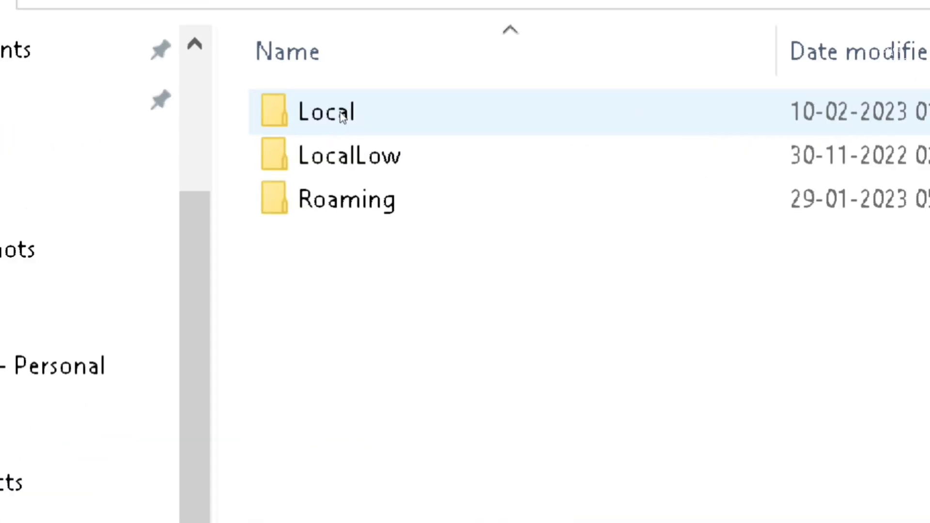
{"action": "double_click", "coordinate": [340, 112]}
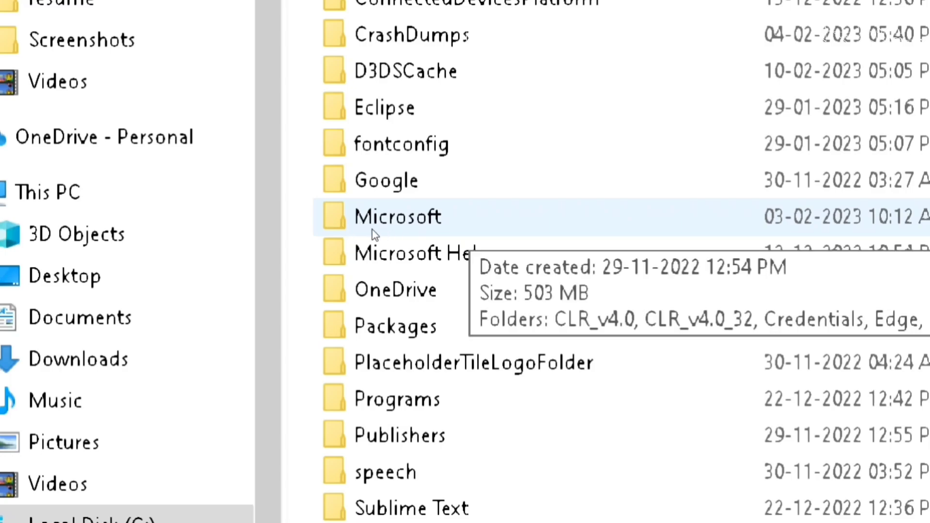
{"action": "double_click", "coordinate": [372, 229]}
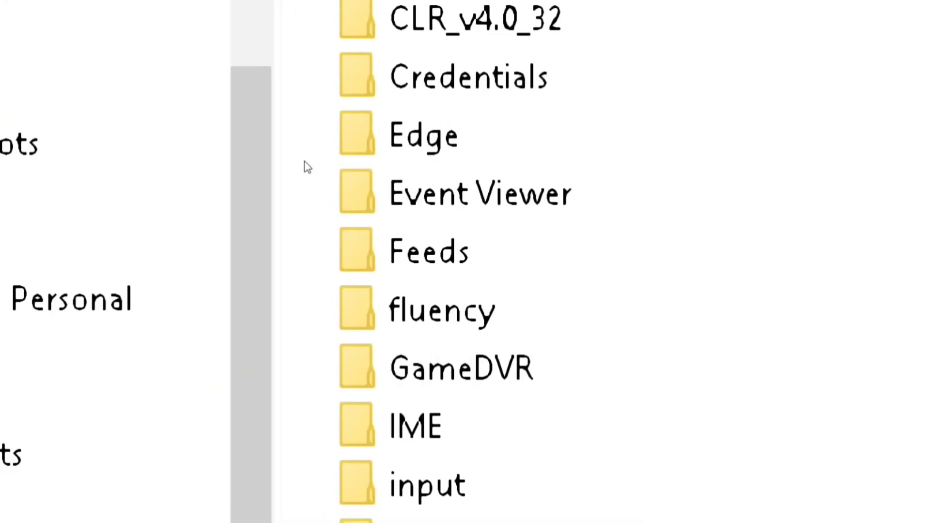
{"action": "mouse_move", "coordinate": [316, 162]}
{"action": "mouse_move", "coordinate": [432, 162]}
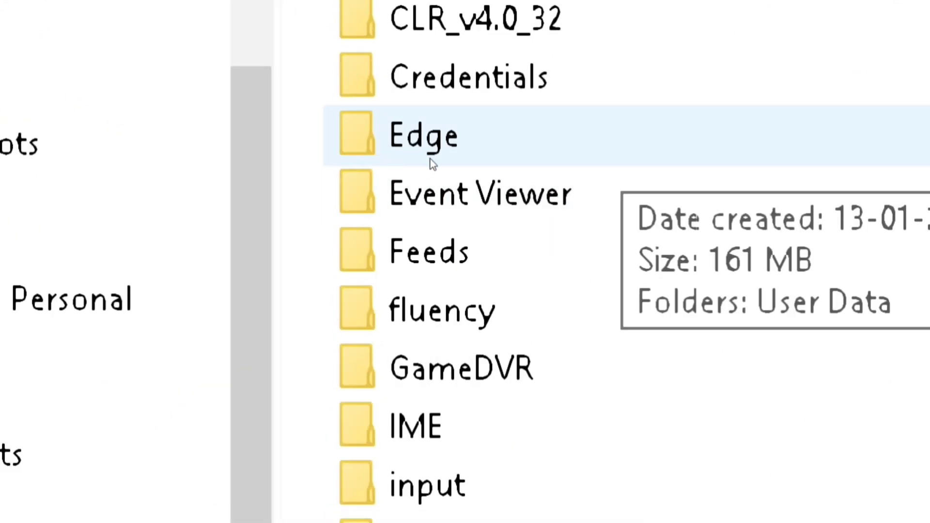
{"action": "left_click", "coordinate": [363, 156]}
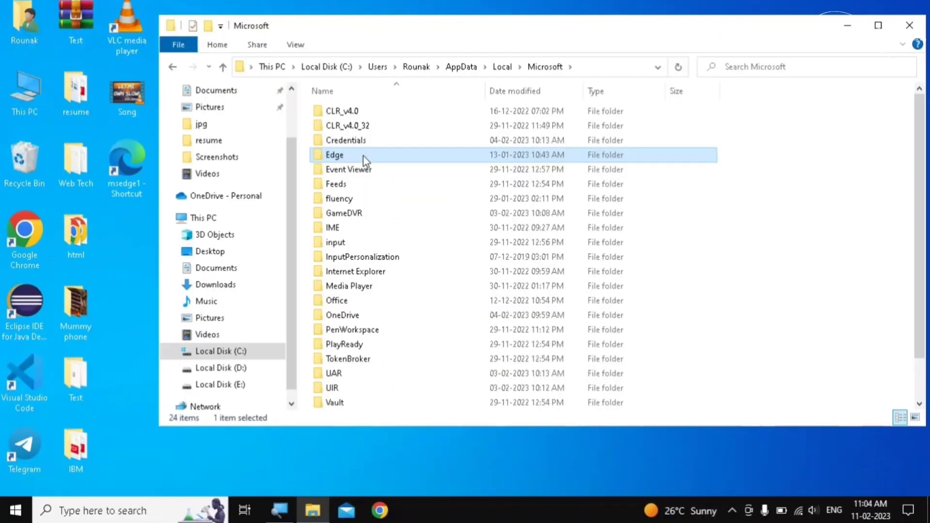
Step: Delete the Edge folder from AppData's Local\Microsoft folder and minimize the File Explorer window
{"action": "right_click", "coordinate": [363, 156]}
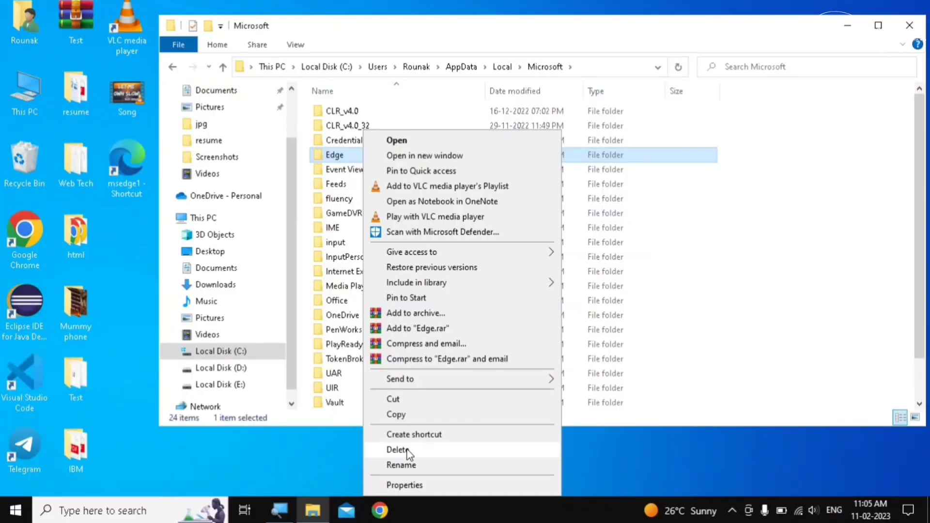
{"action": "left_click", "coordinate": [406, 451]}
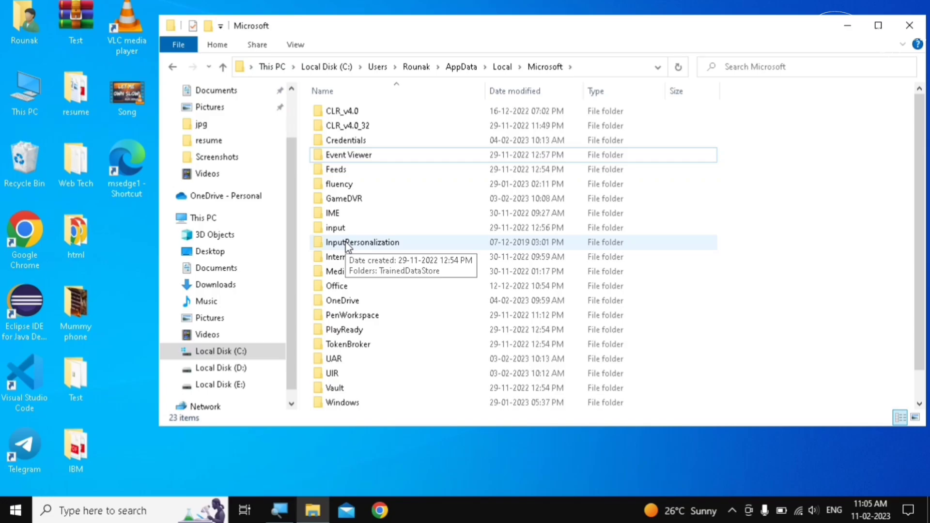
{"action": "left_click", "coordinate": [852, 25]}
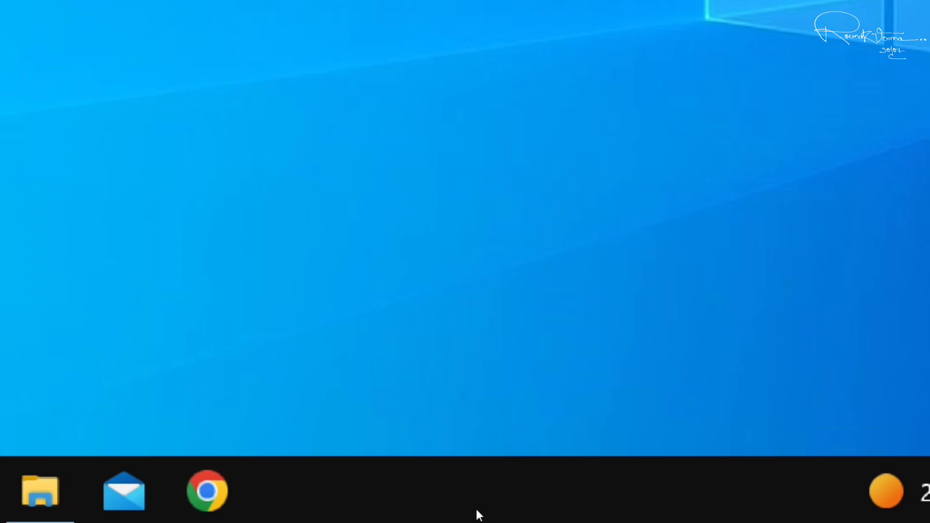
Step: Open Task Manager and look through the list of background processes
{"action": "right_click", "coordinate": [479, 515]}
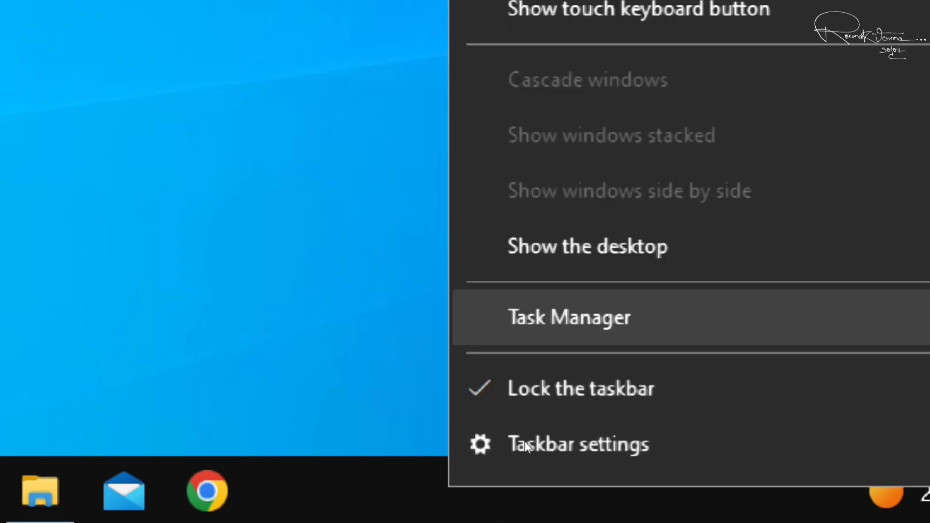
{"action": "key", "text": "Return"}
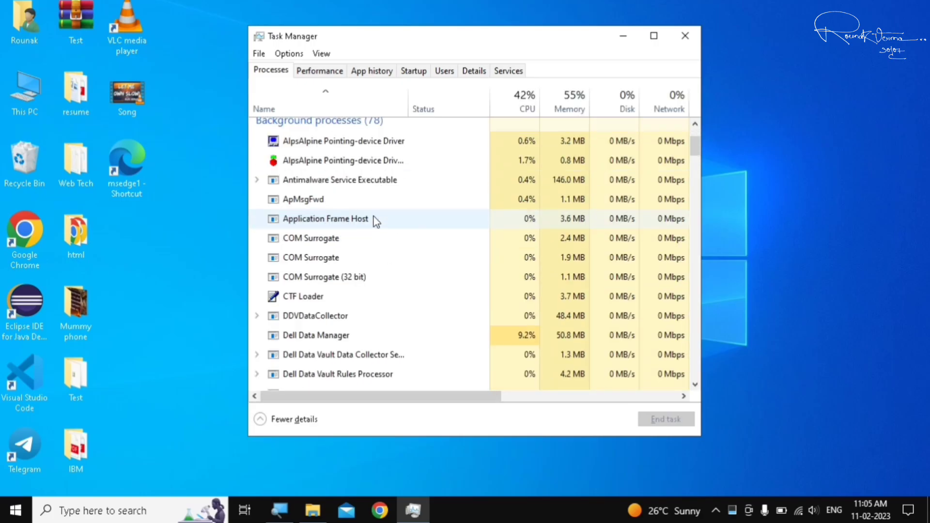
{"action": "scroll", "coordinate": [374, 216], "scroll_direction": "up", "scroll_amount": 1}
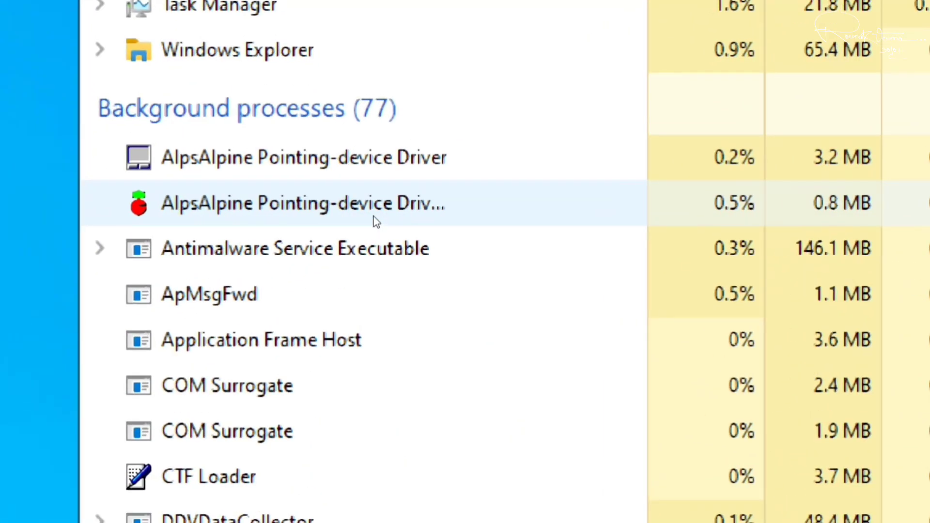
{"action": "scroll", "coordinate": [367, 286], "scroll_direction": "down", "scroll_amount": 7}
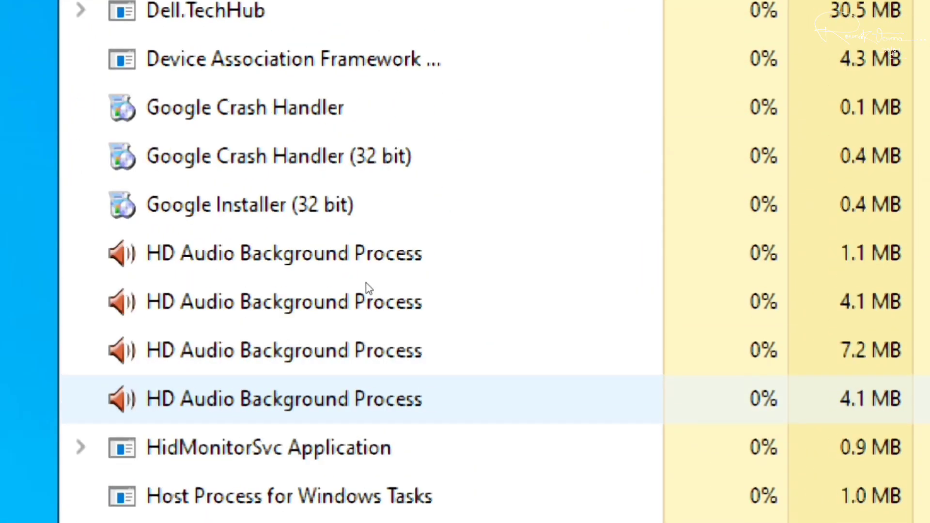
{"action": "scroll", "coordinate": [370, 288], "scroll_direction": "down", "scroll_amount": 1}
{"action": "scroll", "coordinate": [369, 289], "scroll_direction": "up", "scroll_amount": 6}
{"action": "scroll", "coordinate": [369, 289], "scroll_direction": "up", "scroll_amount": 1}
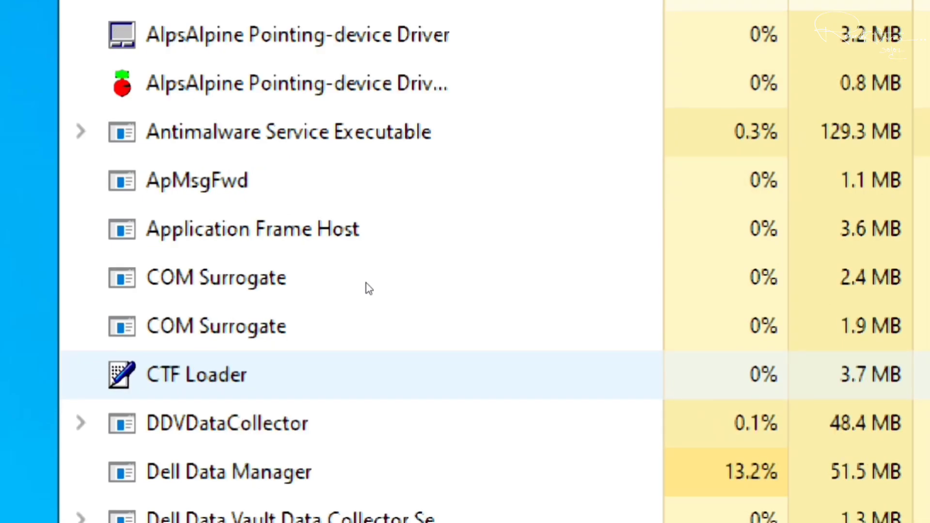
{"action": "scroll", "coordinate": [353, 174], "scroll_direction": "down", "scroll_amount": 1}
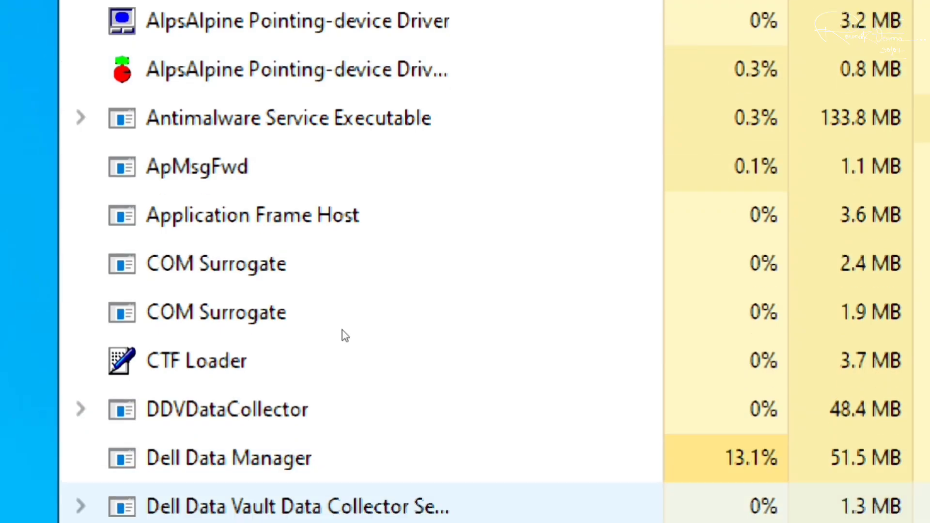
{"action": "scroll", "coordinate": [356, 139], "scroll_direction": "up", "scroll_amount": 1}
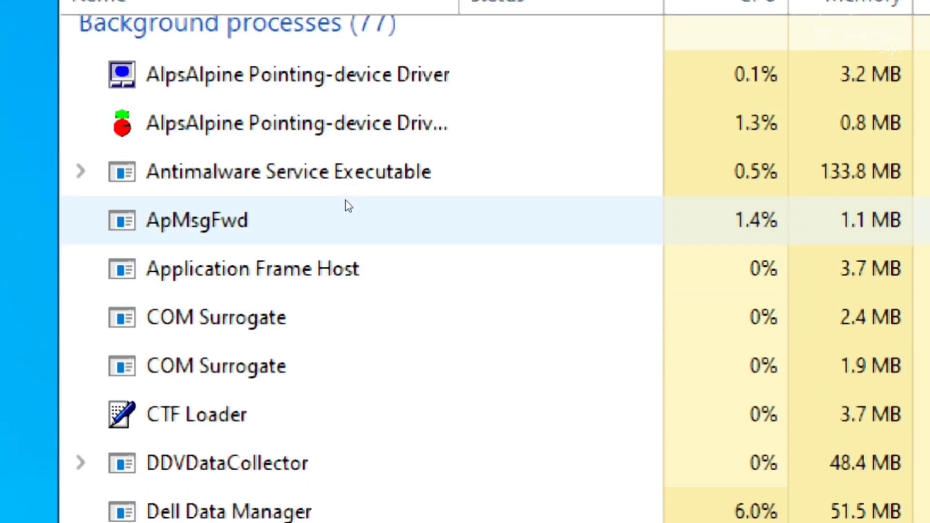
Step: View the End task option for the second AlpsAlpine Pointing-device Driver process, dismiss it without ending the process, and close Task Manager
{"action": "left_click", "coordinate": [338, 165]}
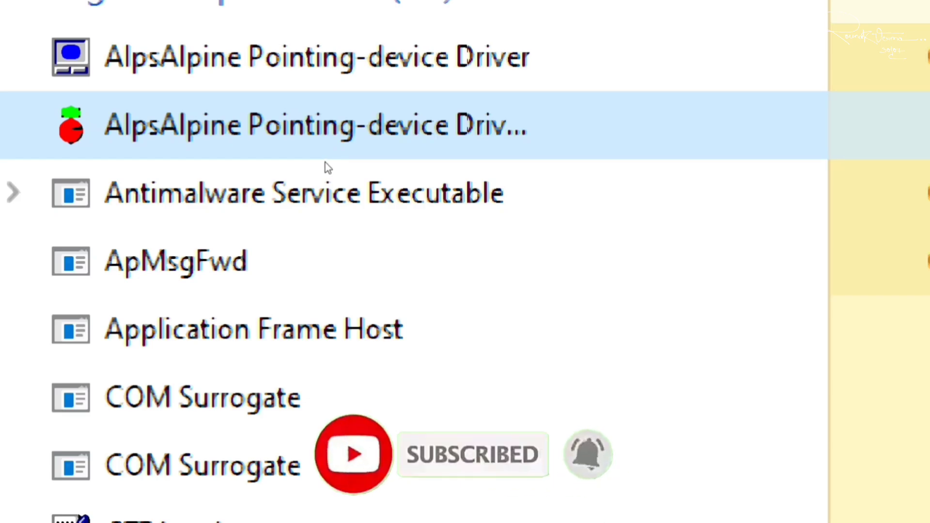
{"action": "right_click", "coordinate": [327, 162]}
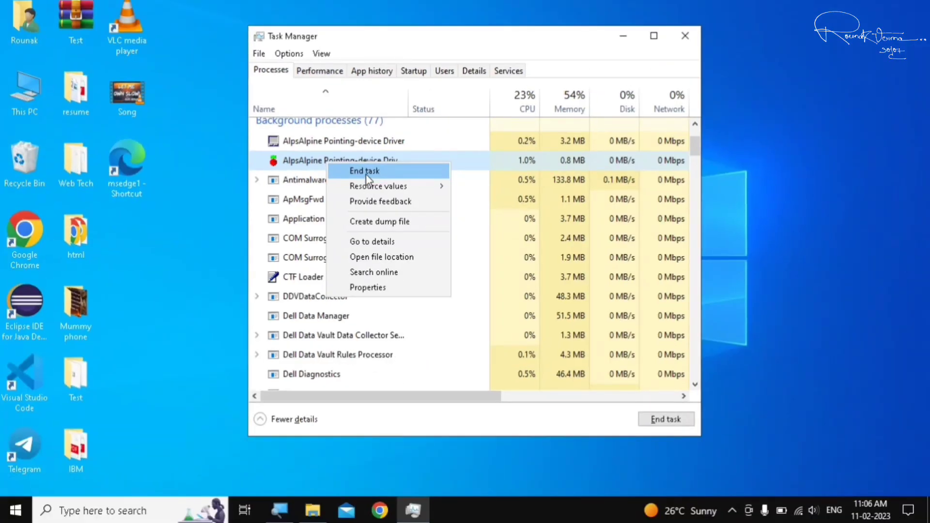
{"action": "left_click", "coordinate": [541, 42]}
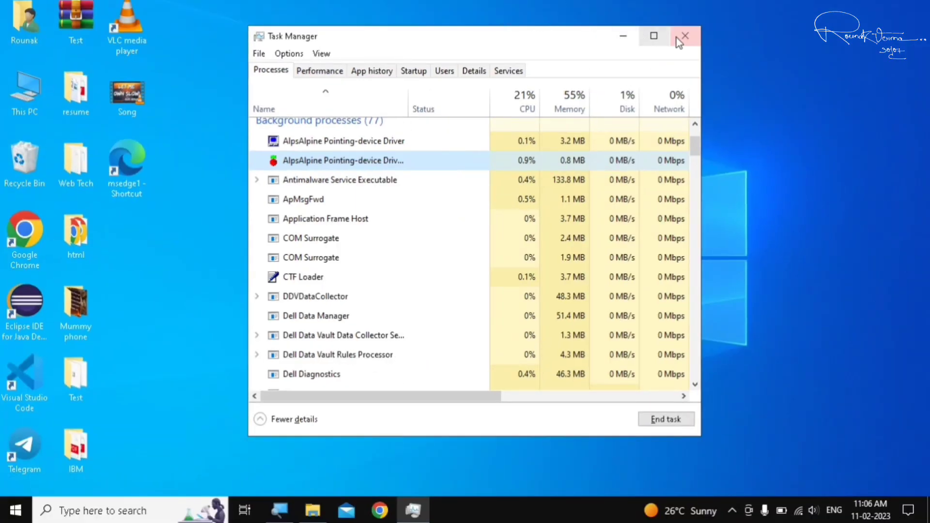
{"action": "left_click", "coordinate": [683, 36]}
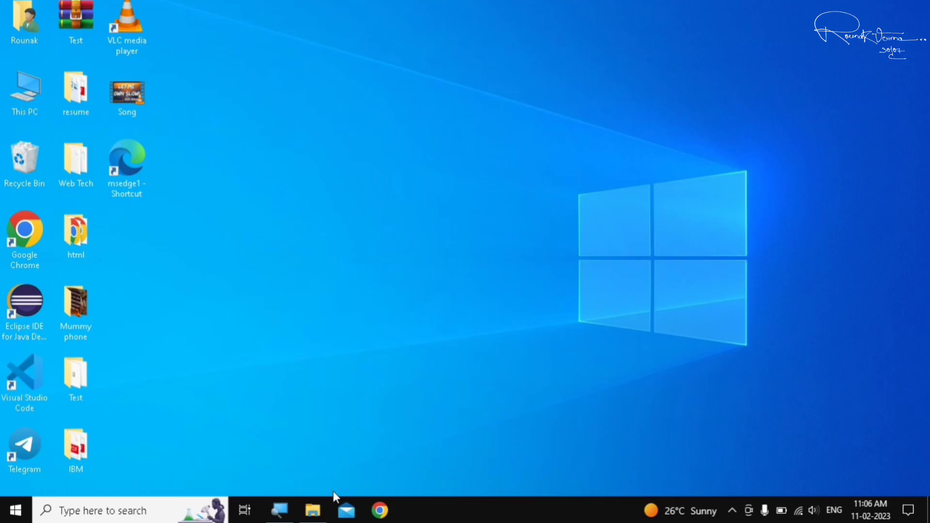
Step: Return to the Microsoft folder in File Explorer, view the available actions for the Event Viewer folder and dismiss them
{"action": "left_click", "coordinate": [313, 510]}
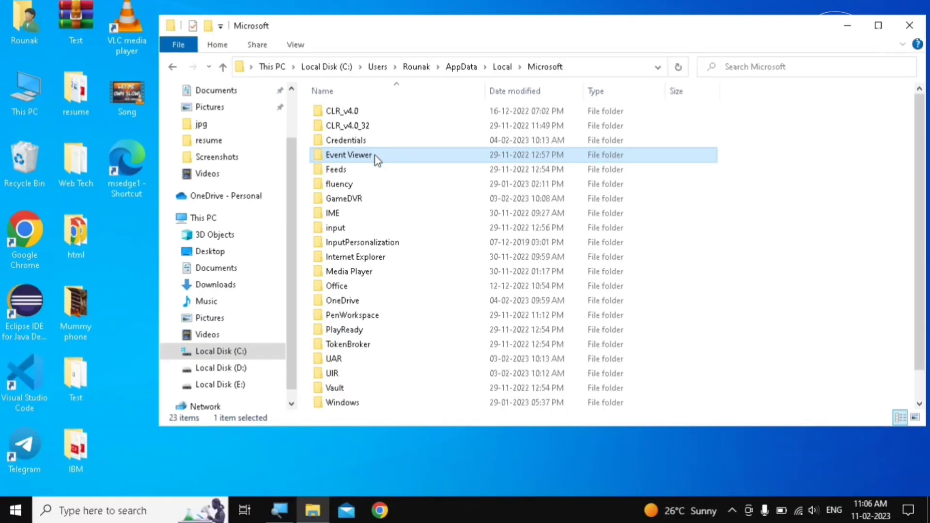
{"action": "right_click", "coordinate": [377, 160]}
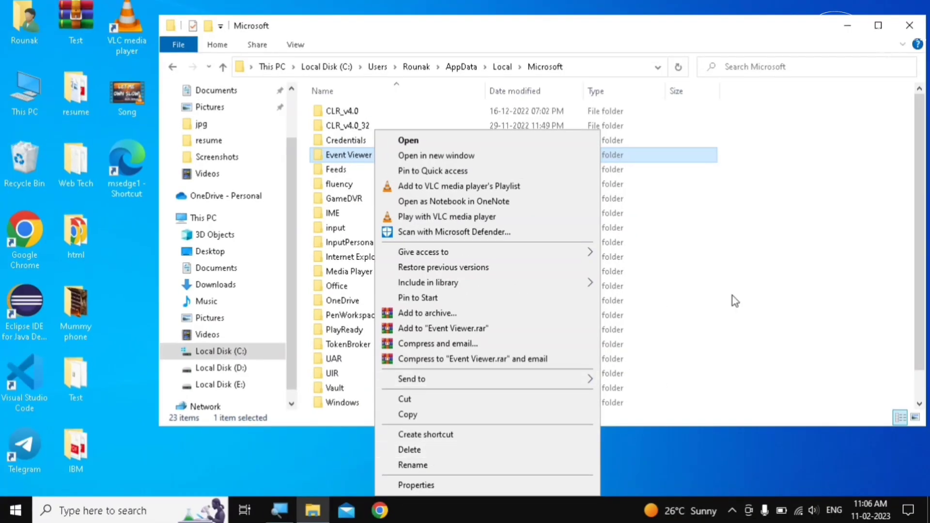
{"action": "left_click", "coordinate": [734, 299]}
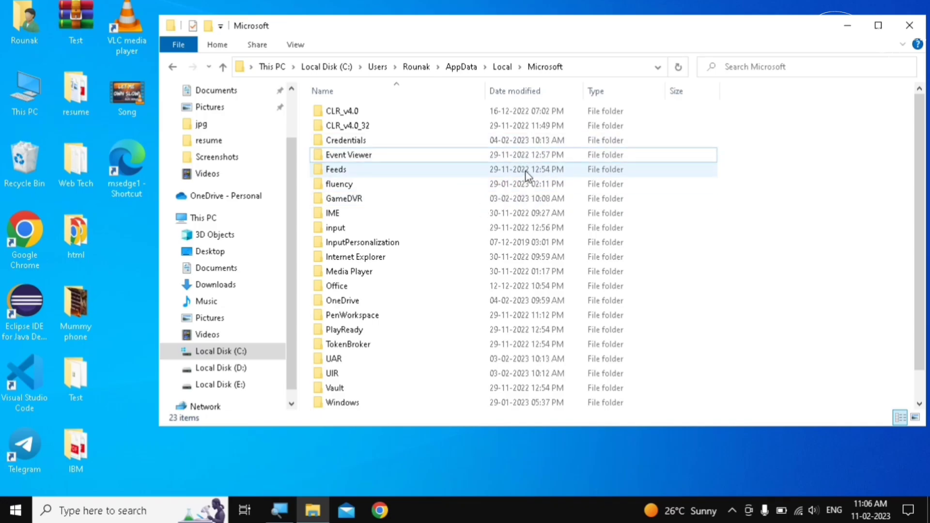
Step: Close the File Explorer window and refresh the desktop
{"action": "left_click", "coordinate": [909, 27]}
{"action": "right_click", "coordinate": [473, 91]}
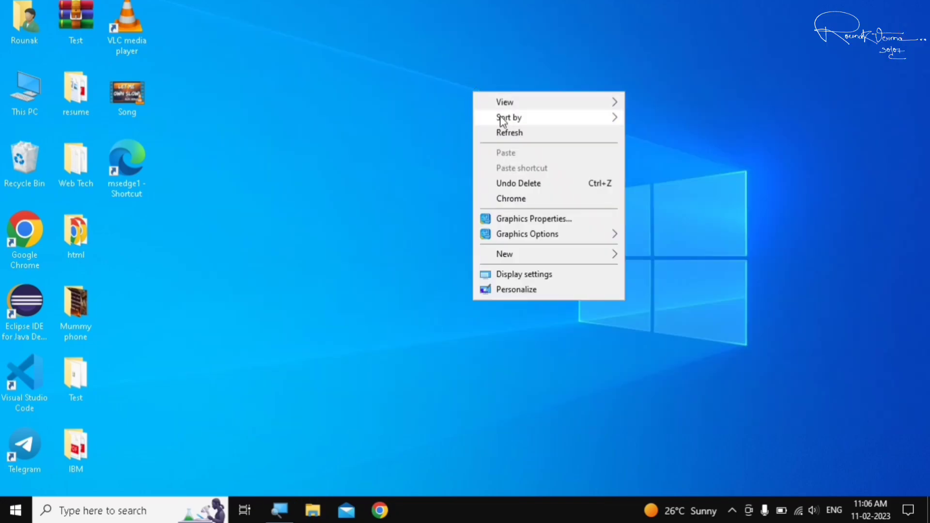
{"action": "left_click", "coordinate": [511, 132]}
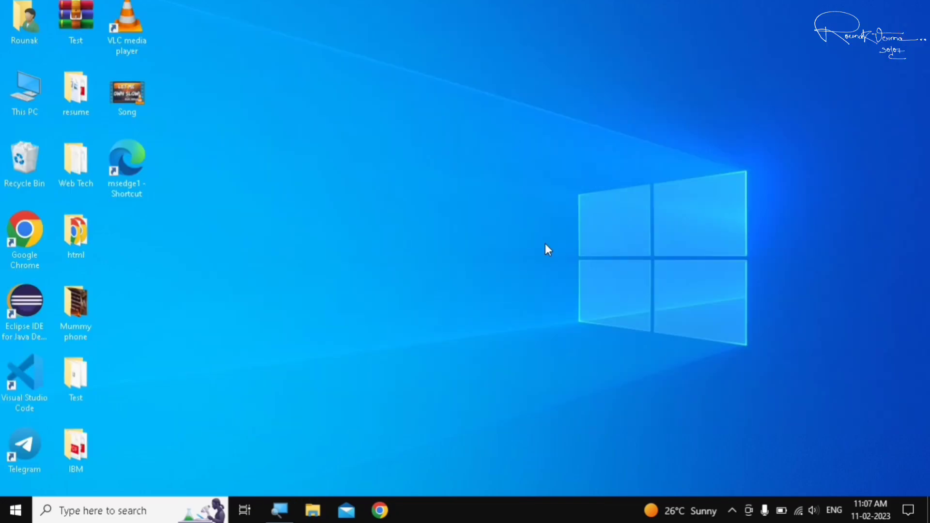